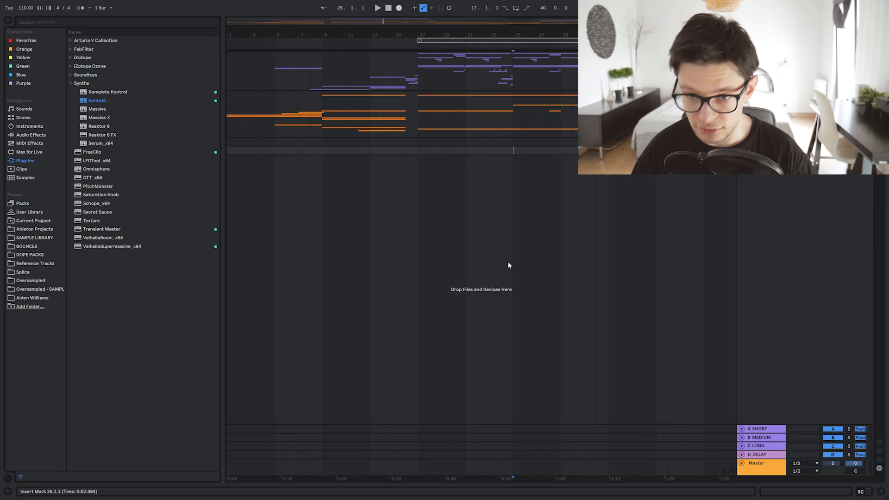
Check the driver type and output device in the audio preferences, then close them.
key("ctrl+comma")
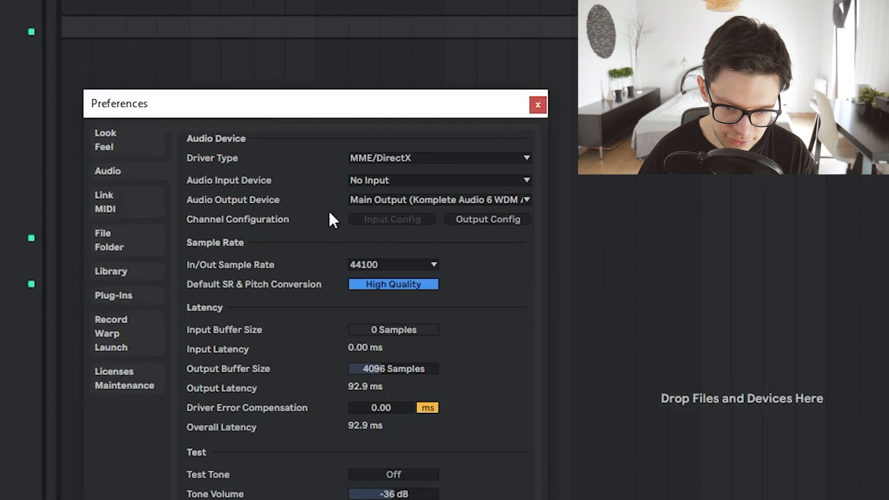
left_click(341, 200)
left_click(372, 131)
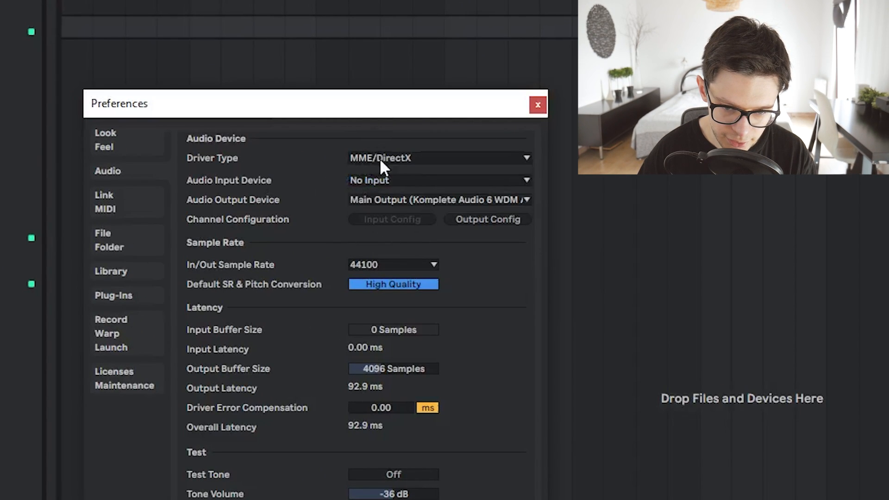
left_click(537, 104)
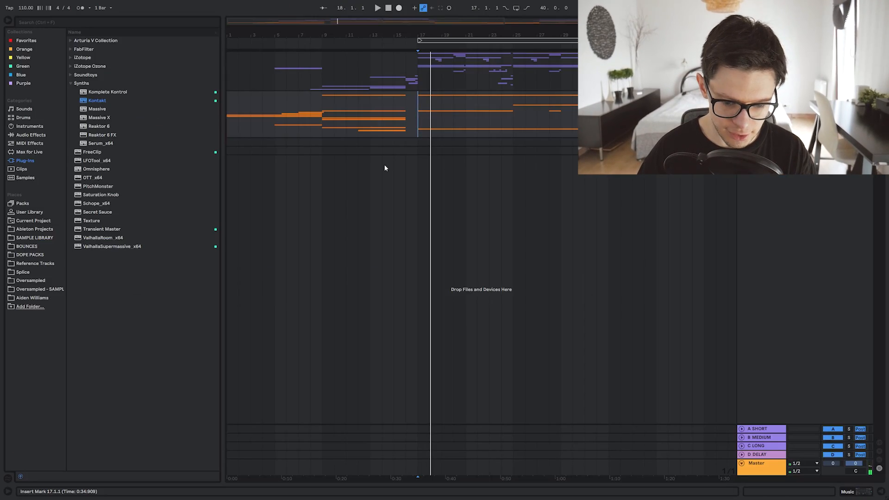
Check the running recording in OBS, return to Ableton Live and play the arrangement from bar 17.
key("space")
left_click(370, 438)
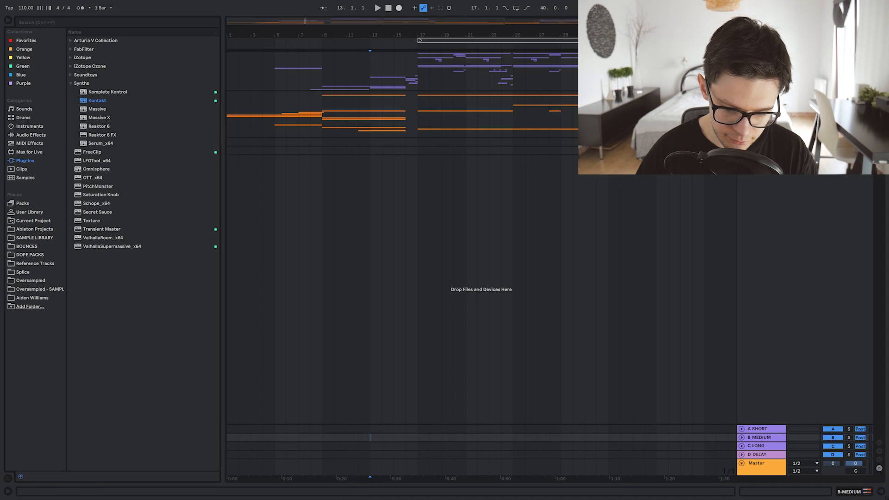
key("alt+Tab")
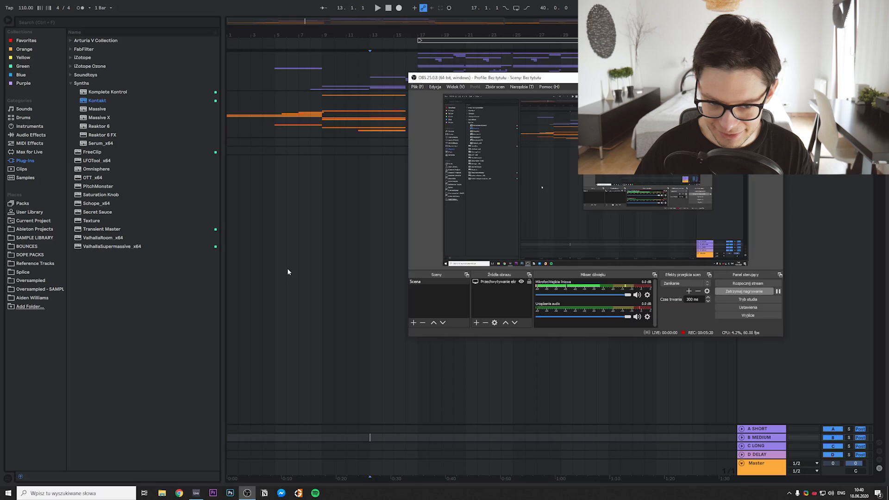
left_click(416, 121)
key("space")
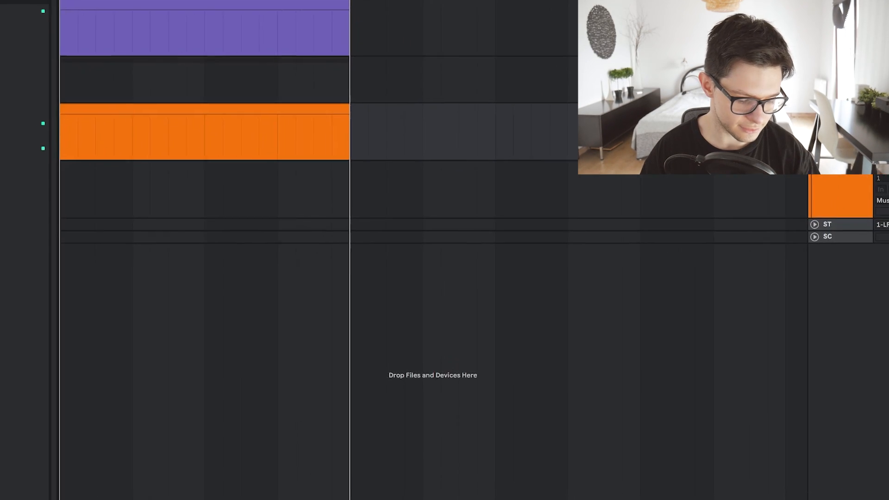
key("alt+Tab")
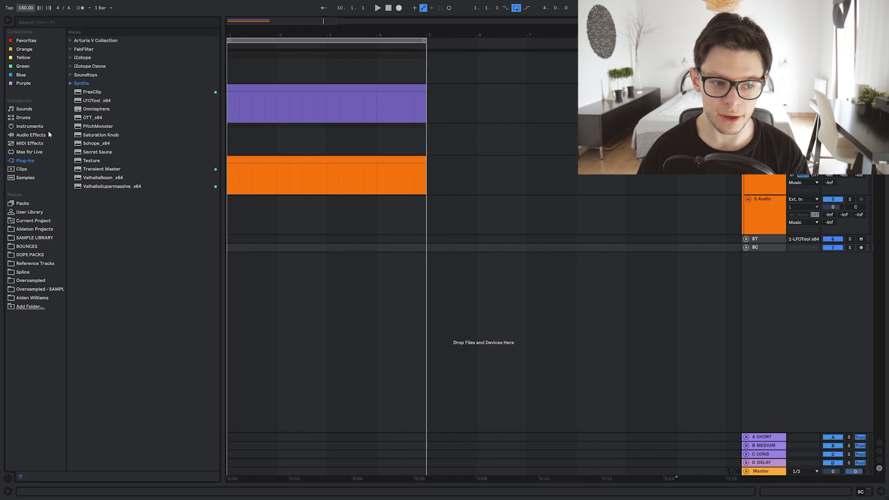
Build a chord of F2, G#2, C3, D#3 and G3 in bar 1 of the Serum chord clip.
left_click(70, 83)
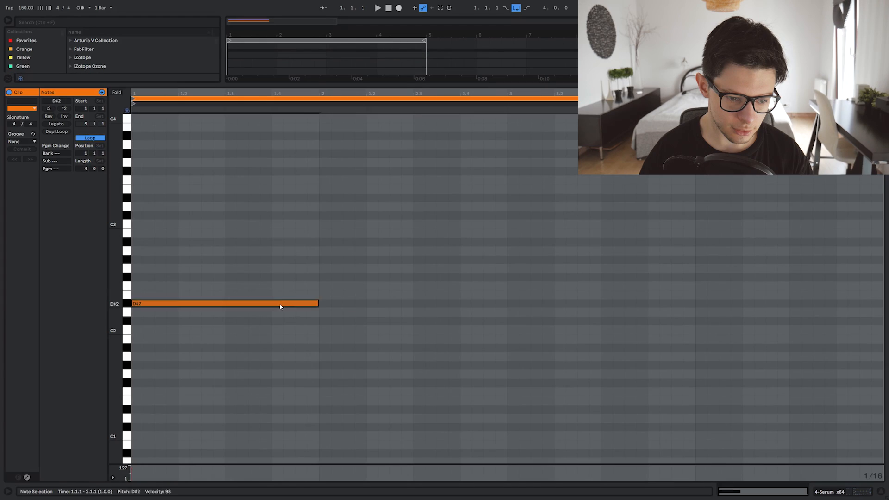
left_click_drag(280, 305, 280, 290)
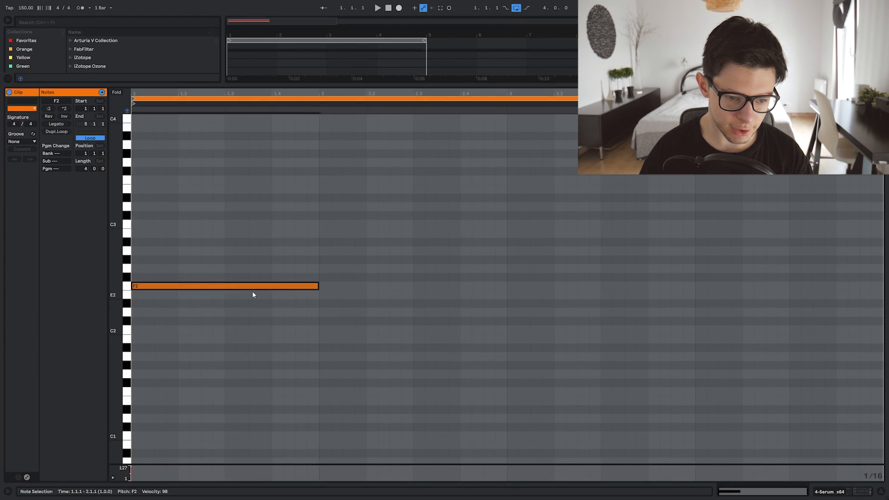
left_click_drag(206, 286, 205, 255, "ctrl")
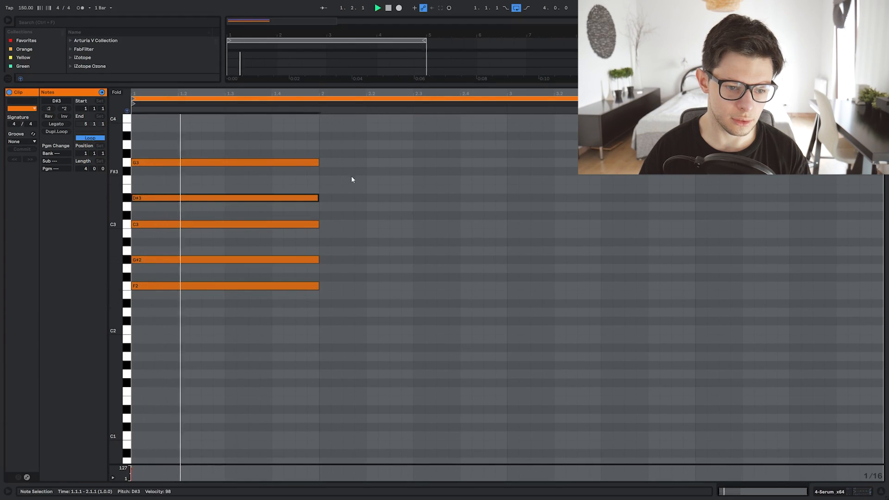
left_click(360, 257)
key("shift+Tab")
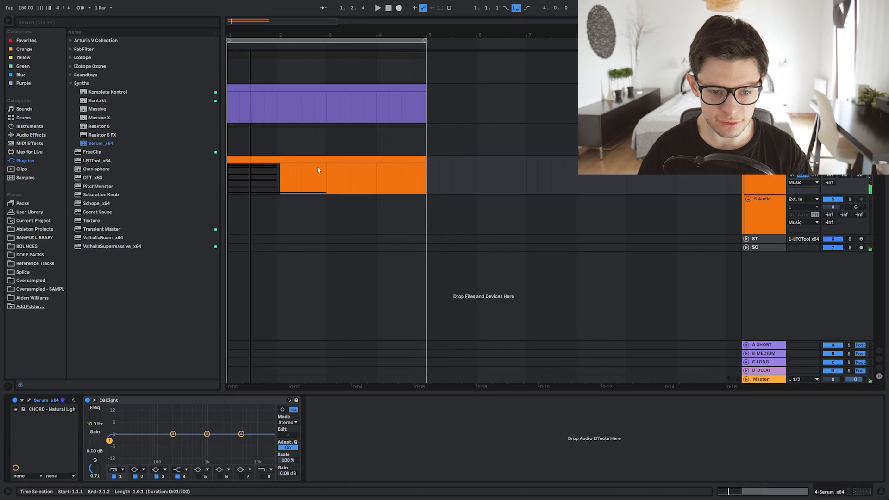
Insert a new MIDI track below the chord track and load Serum_x64 on it.
left_click(317, 147)
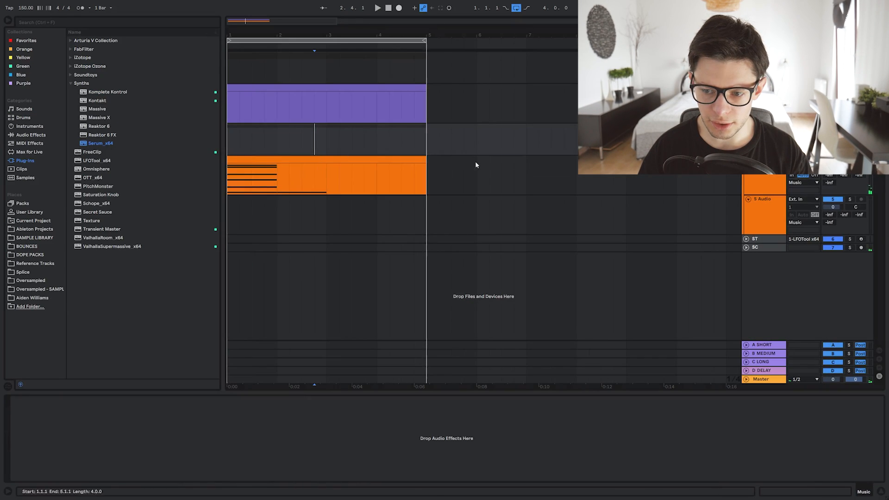
left_click(760, 178)
key("ctrl+shift+t")
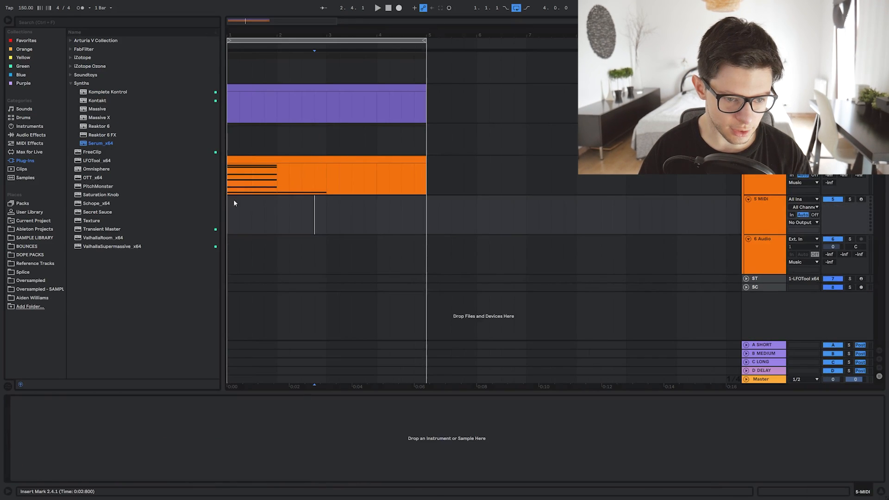
left_click_drag(101, 143, 313, 207)
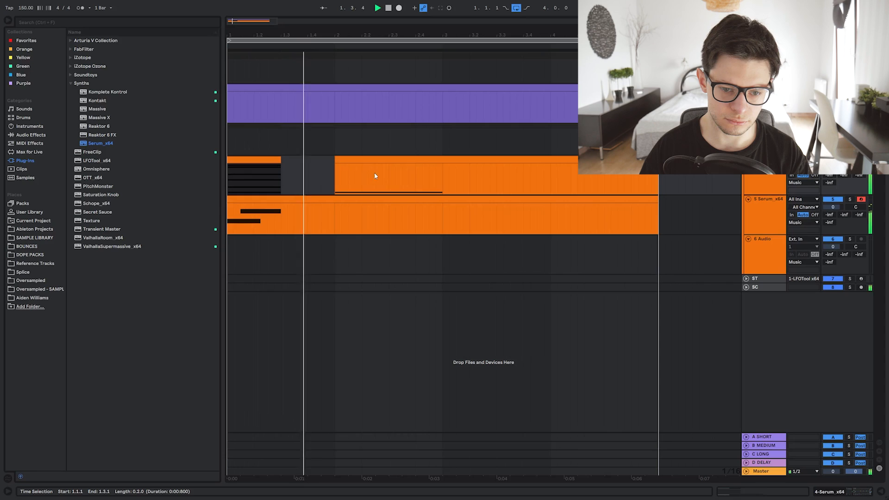
Duplicate the second Serum track with its clip and open the copied clip's notes.
left_click(763, 208)
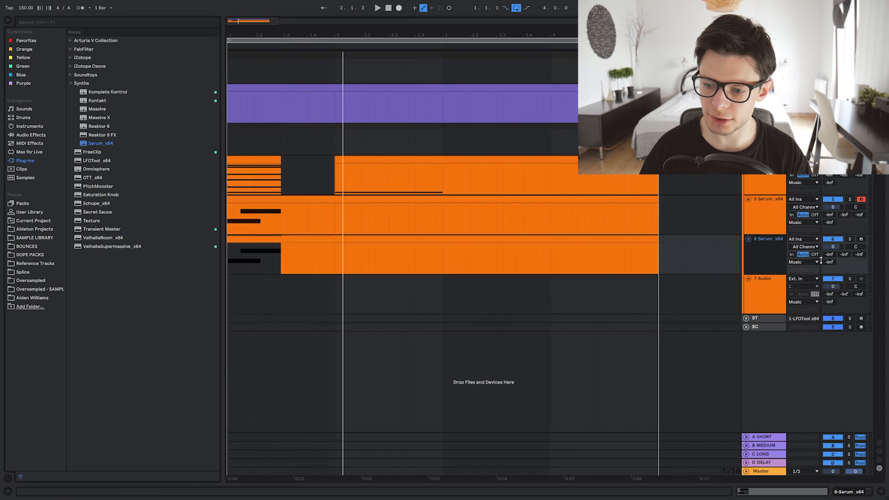
key("ctrl+d")
left_click(354, 237)
double_click(354, 237)
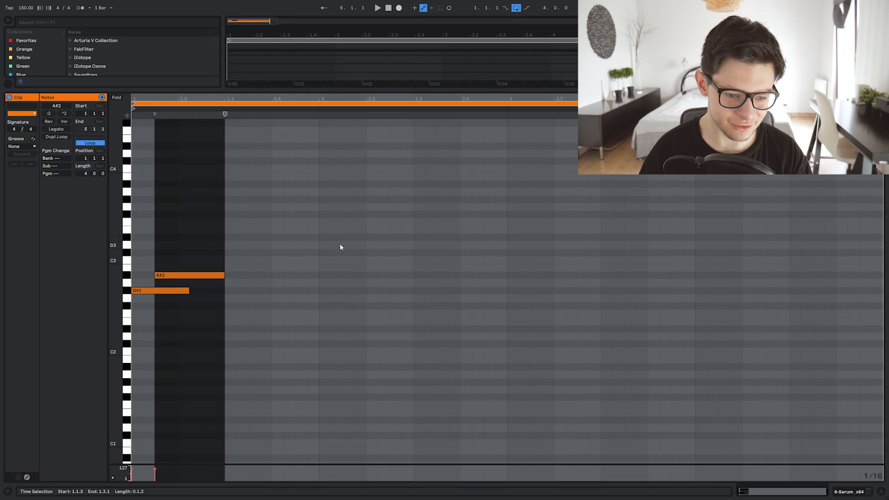
key("space")
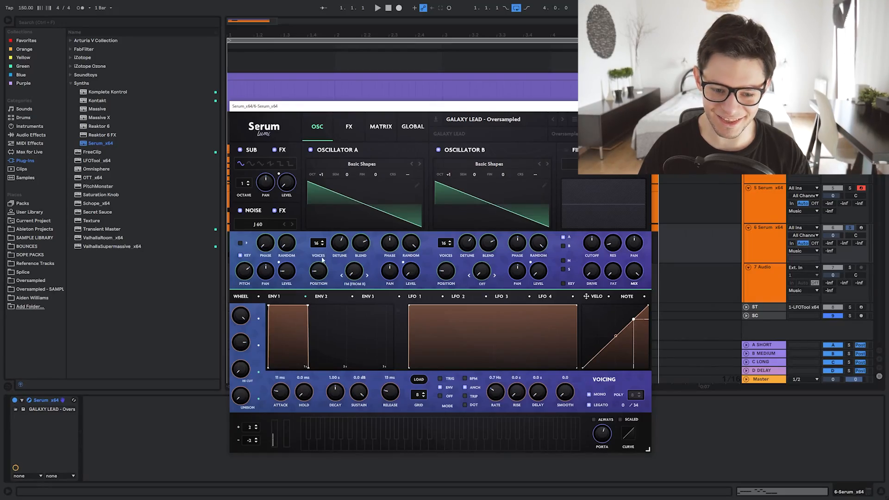
Set the wavetable position of oscillators A and B to the sine shape in the GALAXY LEAD patch and audition it.
left_click_drag(318, 270, 318, 286)
left_click_drag(453, 207, 455, 309)
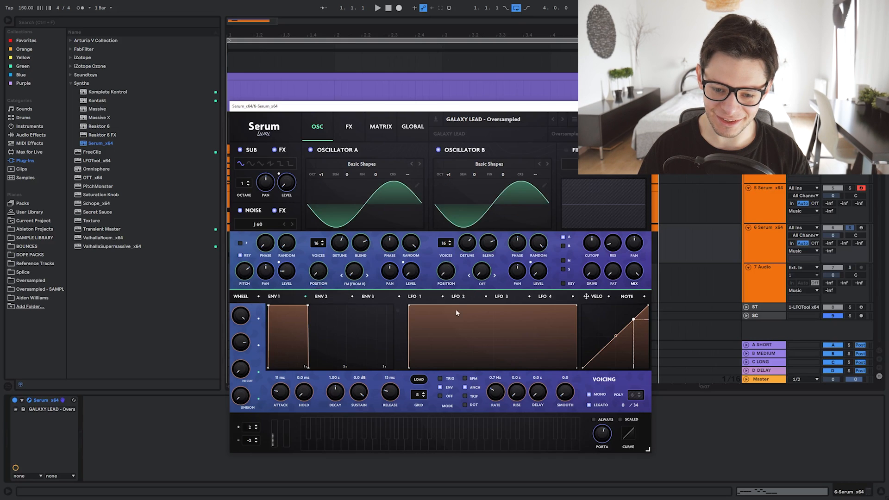
key("space")
left_click(642, 106)
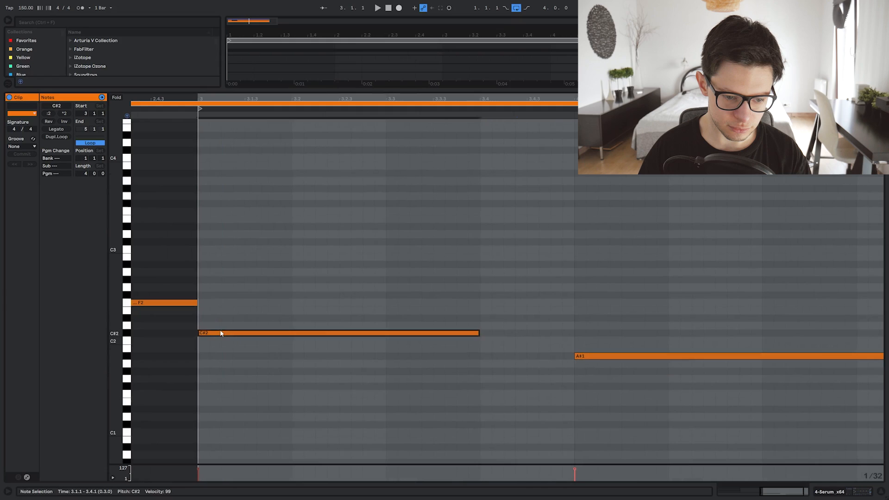
Build the bar 3 chord over C#2 with C3, C#3, D#3, F3 and G#3, raising its F2 and G#2 an octave.
left_click_drag(220, 334, 224, 229)
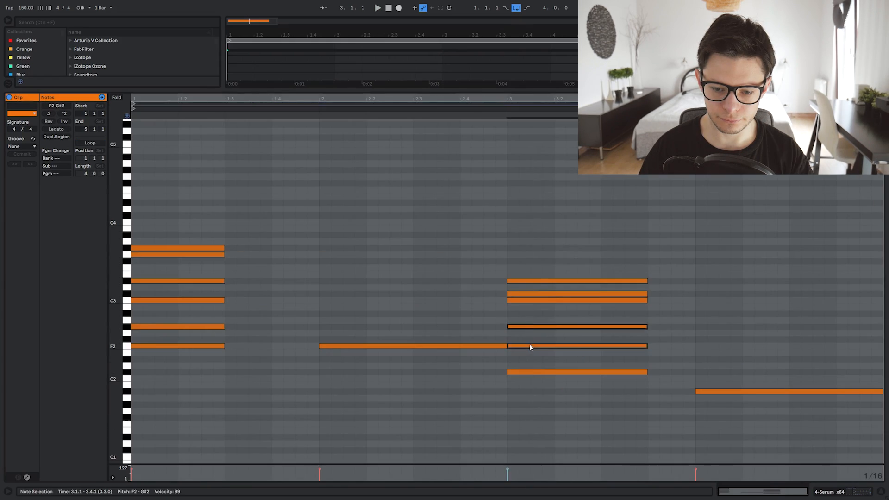
key("shift+Up")
left_click(531, 340)
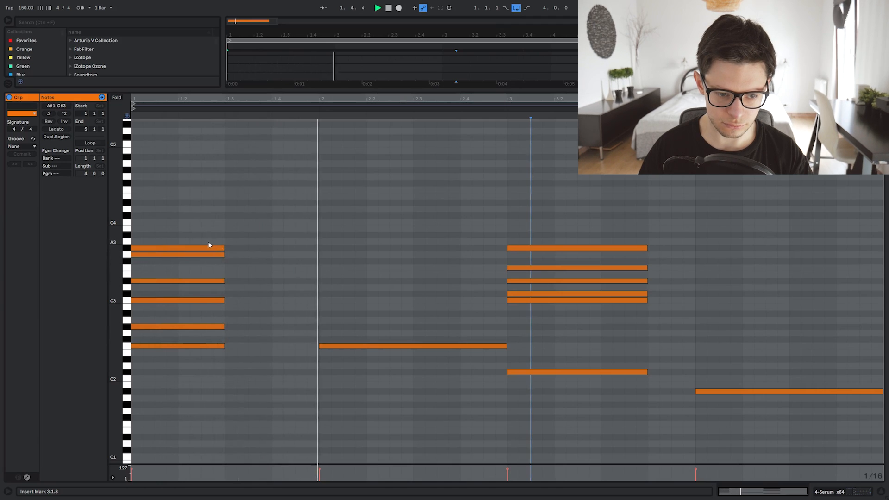
left_click_drag(115, 241, 163, 236)
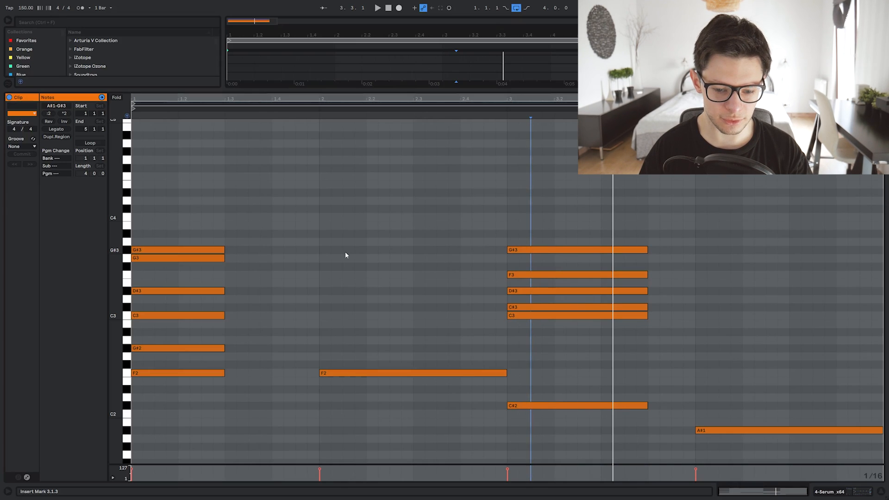
Add one-bar notes C#2, F2, G#2 and C3 above the A#1 bass note in bar 4.
double_click(725, 406)
double_click(720, 383)
left_click_drag(720, 383, 721, 373)
double_click(725, 348)
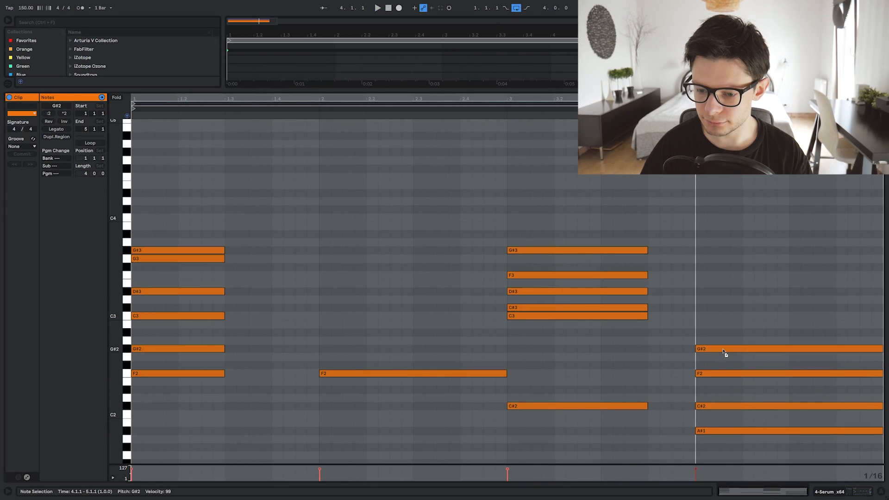
double_click(725, 328)
left_click_drag(726, 329, 723, 320)
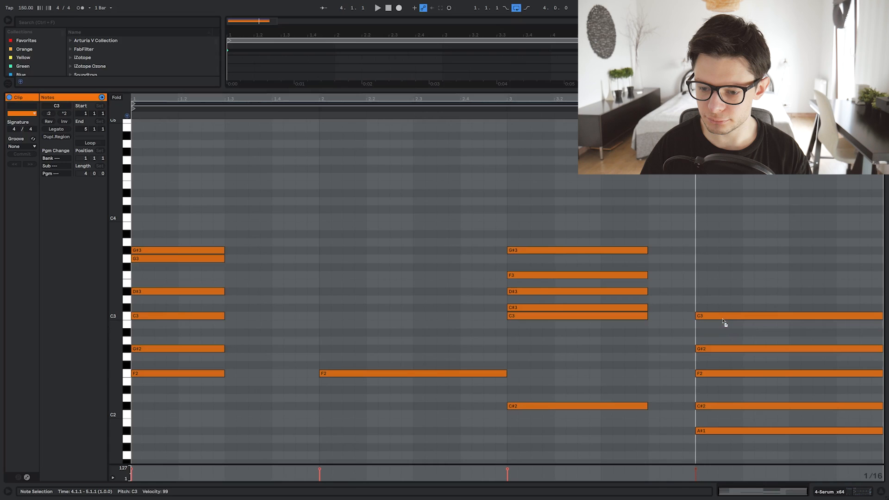
Transpose the four notes above the A#1 bass in bar 4 up one octave.
left_click_drag(733, 412, 724, 259)
key("shift+Up")
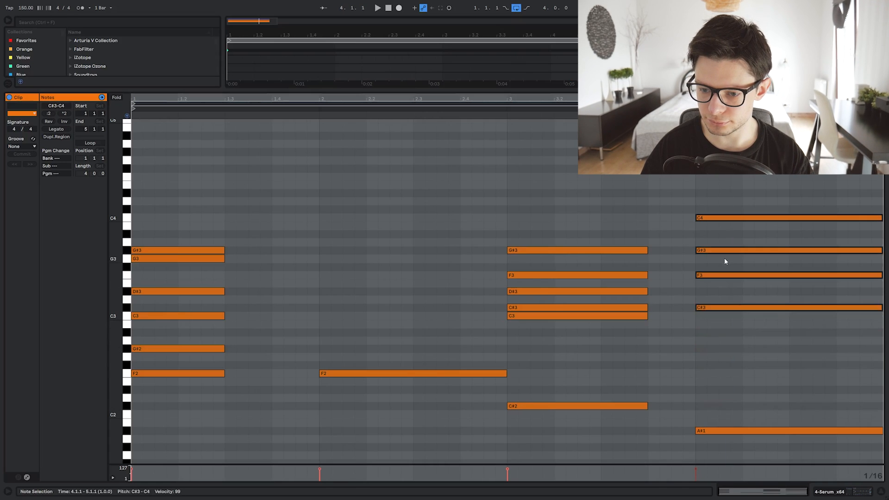
left_click(713, 235)
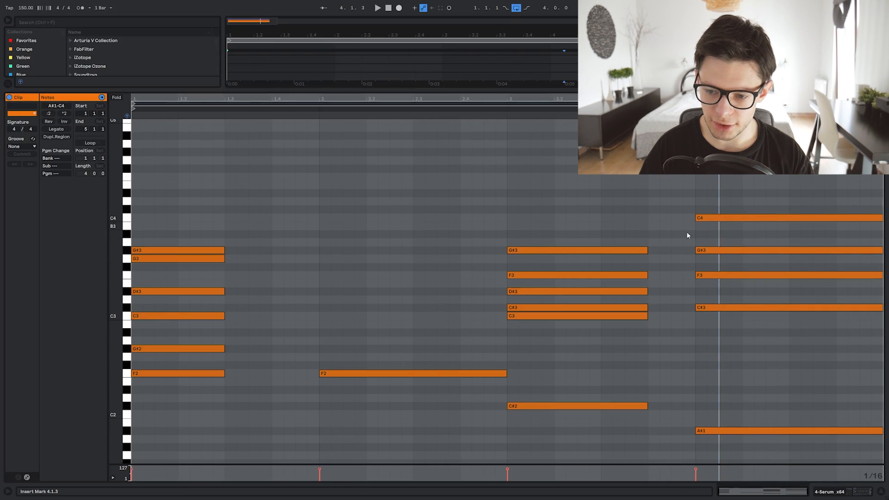
Lower the top note of the bar 4 chord by an octave to C3 and play the progression.
left_click(725, 218)
key("shift+Down")
left_click(660, 231)
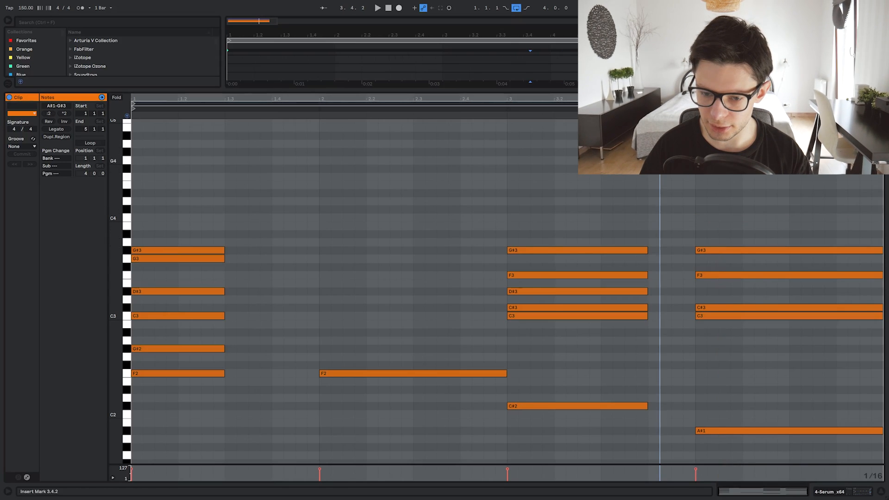
left_click(501, 109)
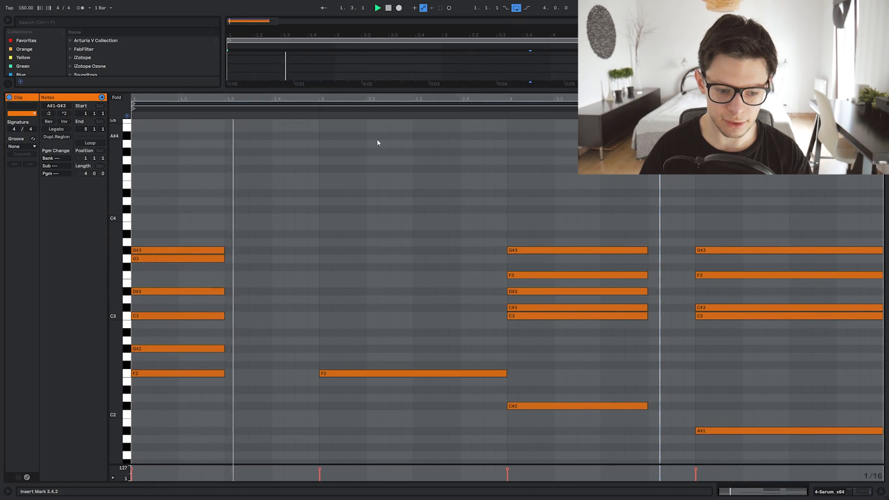
left_click(376, 227)
key("Delete")
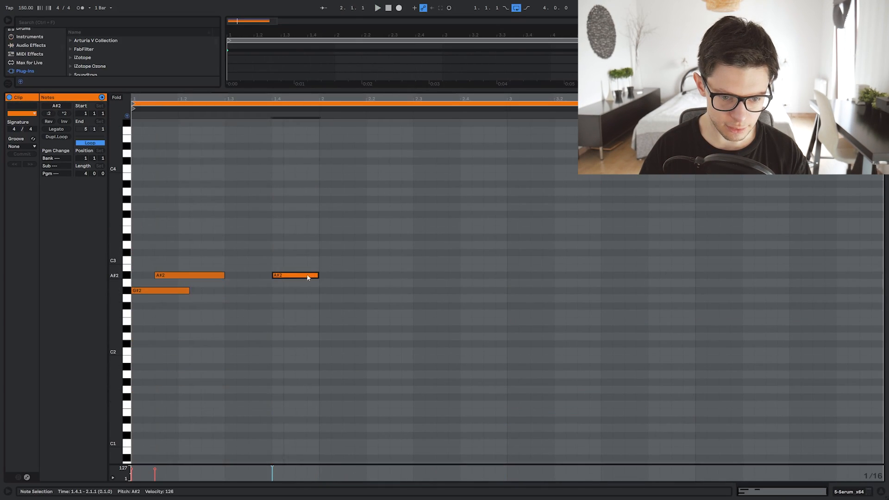
Continue the lead melody with C3 on beat 1.4 and D#3 held from 1.4.4 to bar 3, and play it.
left_click_drag(306, 275, 366, 238)
left_click(292, 260, "shift")
key("space")
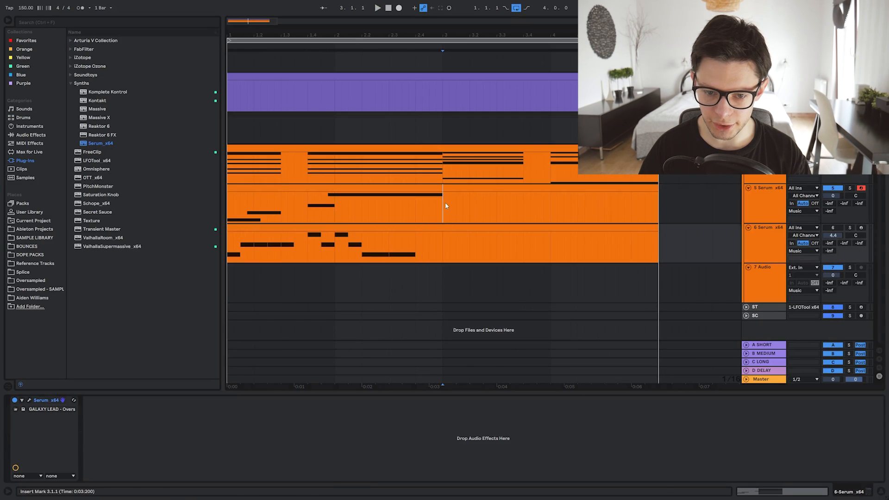
Audition the lead clip on track 5 and shorten its long D#3 note to end at 2.4.1.
left_click_drag(445, 204, 653, 202)
left_click(638, 197)
double_click(456, 189)
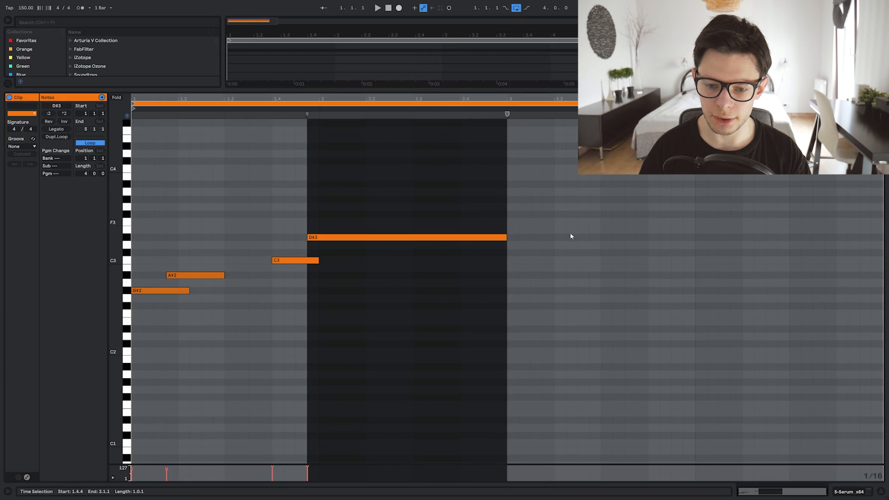
left_click_drag(743, 269, 742, 271)
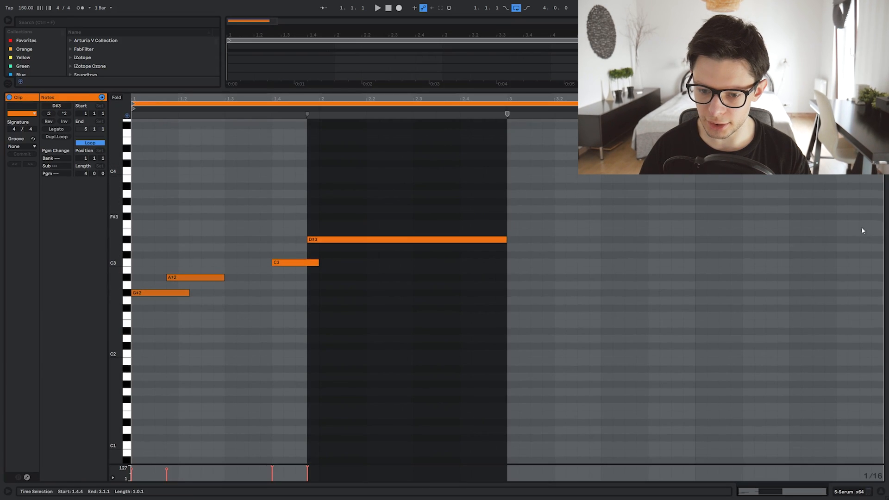
left_click(529, 271)
key("space")
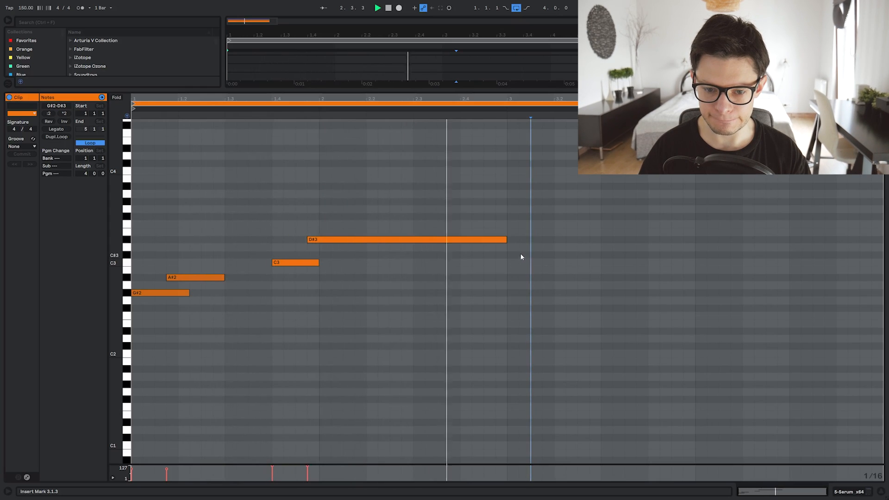
key("space")
left_click_drag(506, 240, 456, 243)
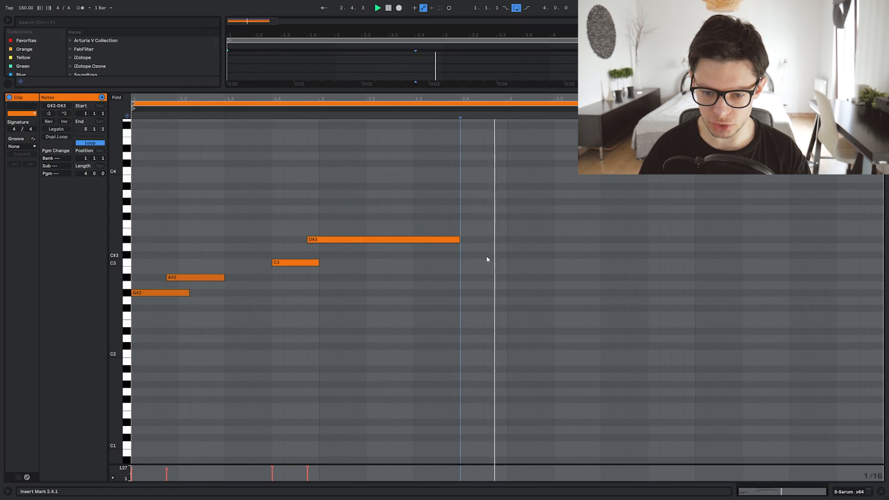
Paste the four-note phrase G#3, C3, G3, C3 at the start of bar 3 in the lead clip and play it.
left_click(507, 176)
key("ctrl+v")
key("space")
left_click(426, 171)
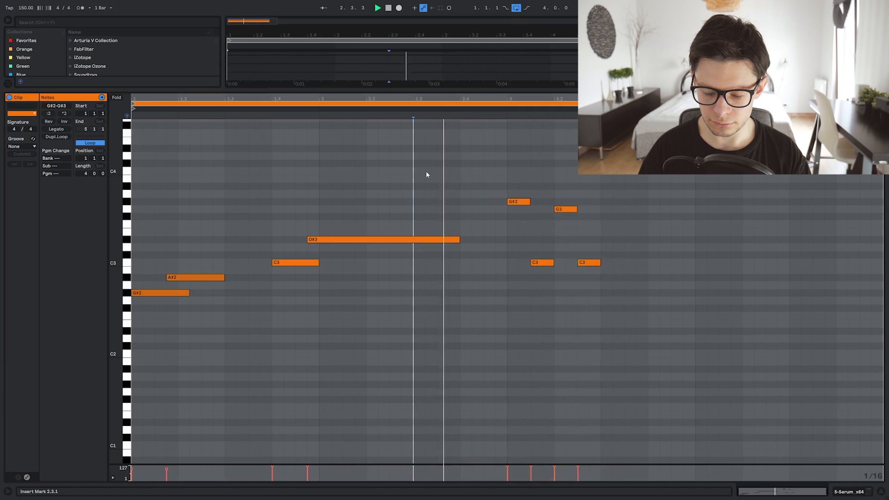
Fill bars 3 and 4 of the track 5 lead clip with half-length notes alternating G#3, G3 and D#3 with C3, and play it.
key("space")
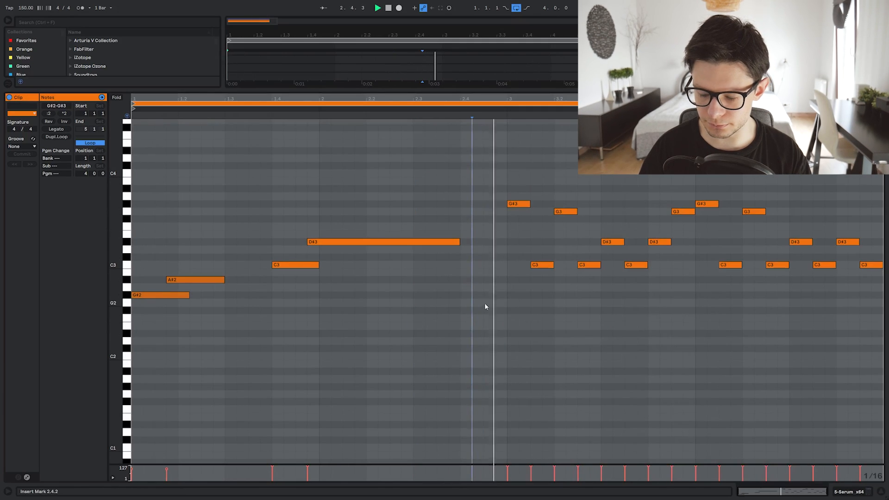
left_click(618, 329)
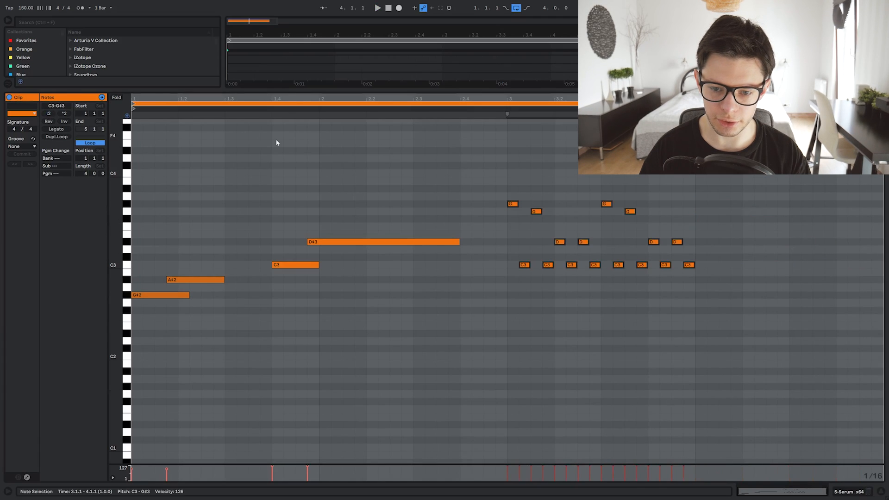
left_click(504, 165)
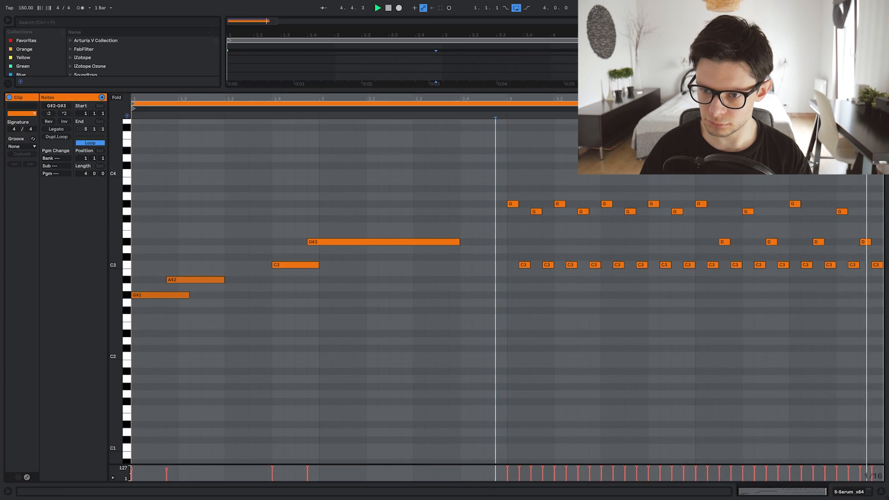
In the track 6 lead, lower bar 3's D#4 to C4, split the long A#3 into four notes and duplicate the phrase into bar 4.
key("ctrl+alt+l")
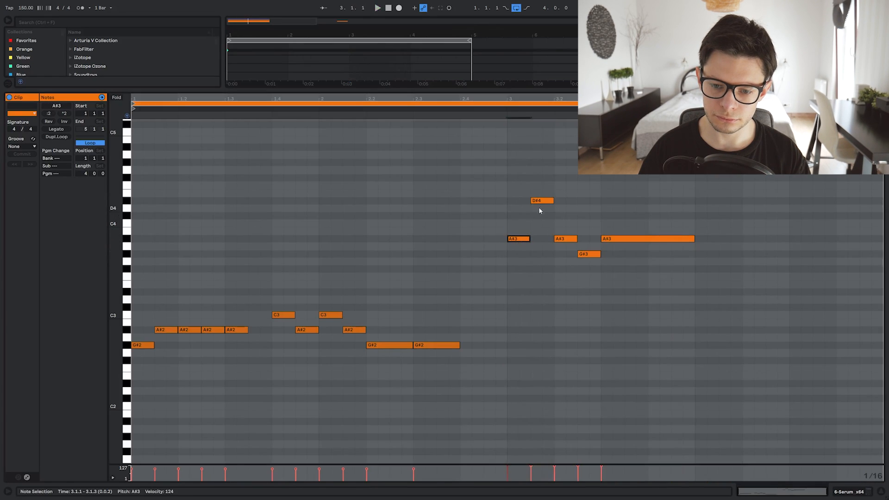
left_click_drag(543, 201, 544, 224)
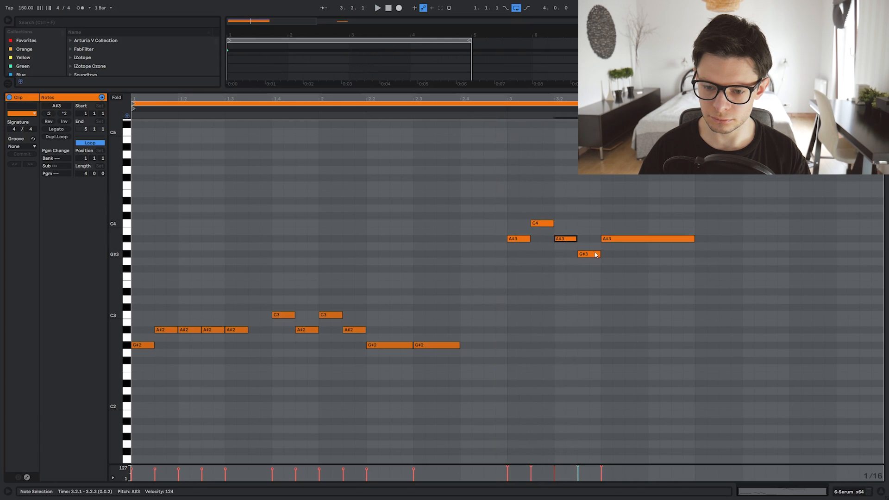
key("ctrl+e")
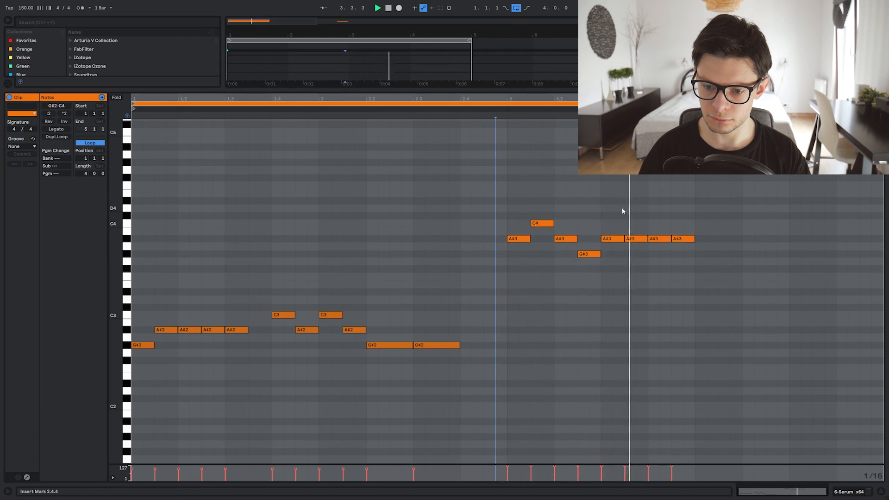
left_click_drag(689, 263, 518, 209)
key("ctrl+d")
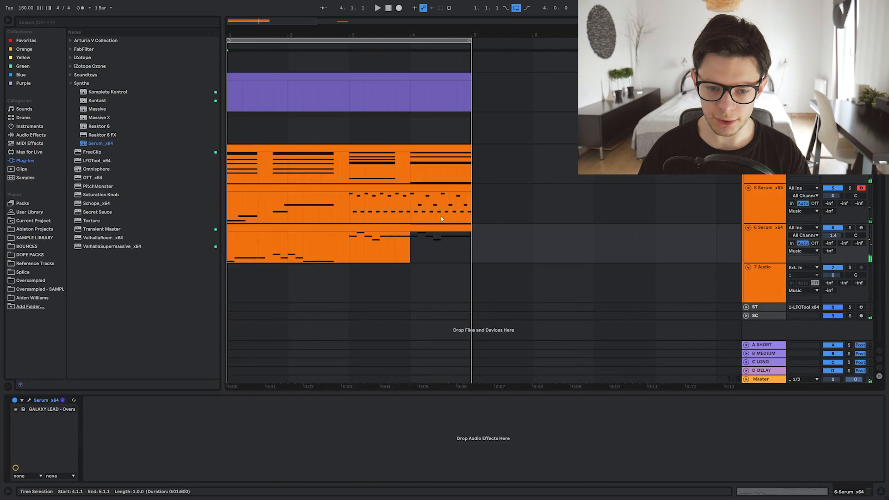
Insert a new MIDI track below track 6 and copy the four-bar chord clip onto it.
key("plus")
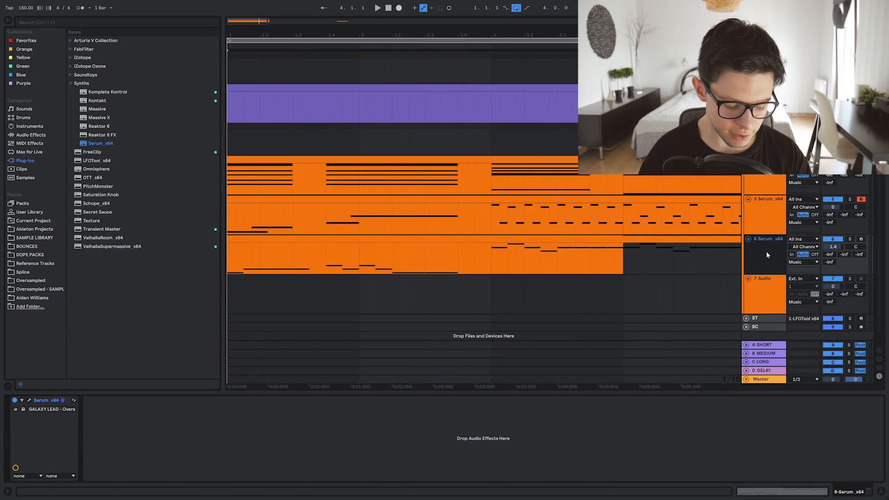
key("ctrl+shift+t")
left_click(646, 250)
key("minus")
left_click_drag(415, 159, 396, 278)
Delete the upper chord notes in the copied clip on track 7, keeping only the lowest note of each chord.
double_click(396, 278)
scroll(189, 317, "up", 2)
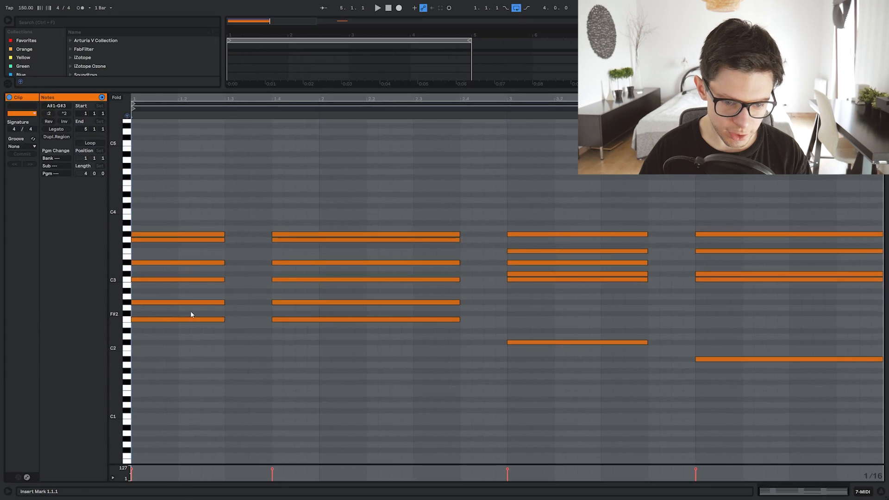
left_click_drag(190, 311, 737, 162)
key("Delete")
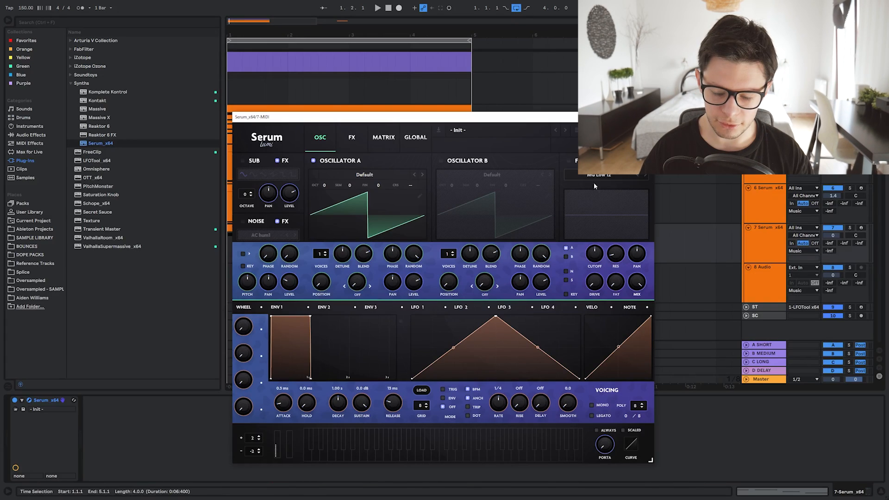
Load the ICanHasKick wavetable into oscillator A of the track 7 Serum and adjust its wavetable position during playback.
left_click(364, 176)
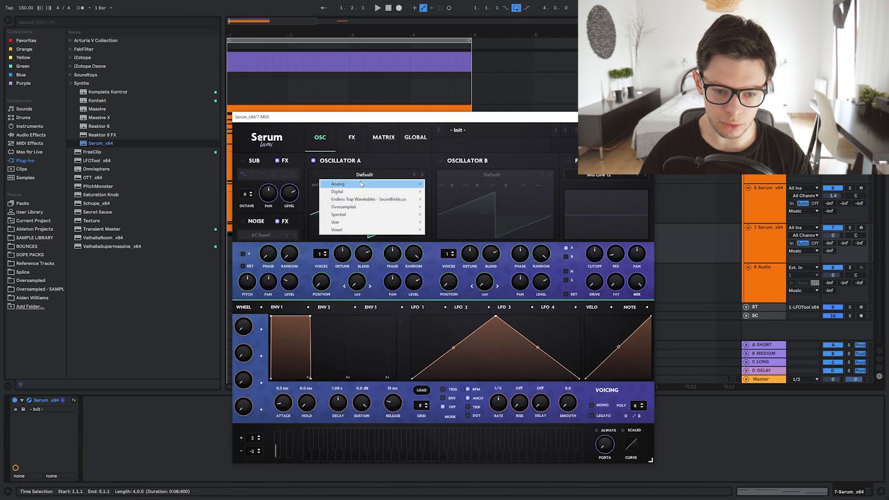
mouse_move(408, 191)
left_click(491, 199)
key("space")
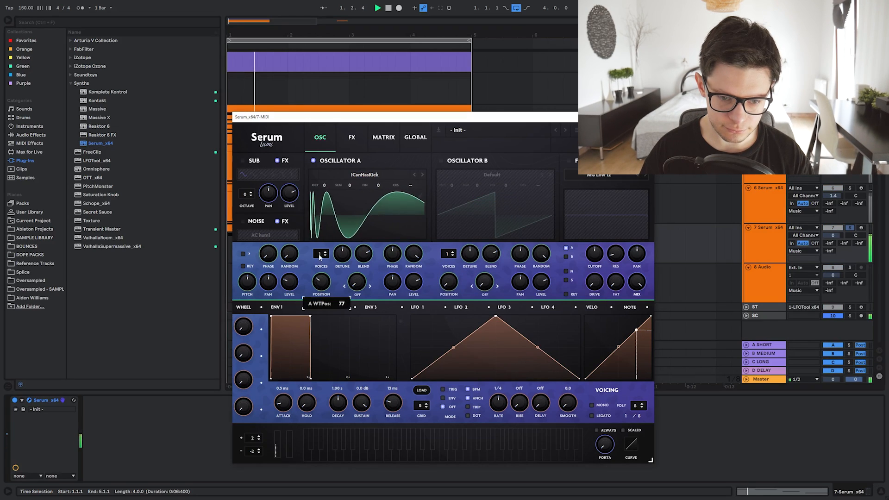
left_click_drag(322, 281, 320, 249)
Enable oscillator B on the bass patch, set it to 16 unison voices and fine-tune its detune.
left_click(441, 161)
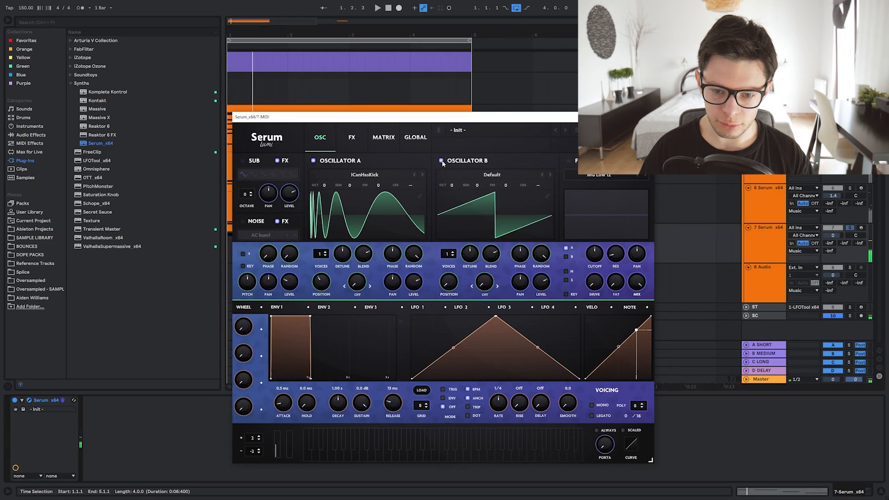
left_click_drag(447, 254, 476, 243)
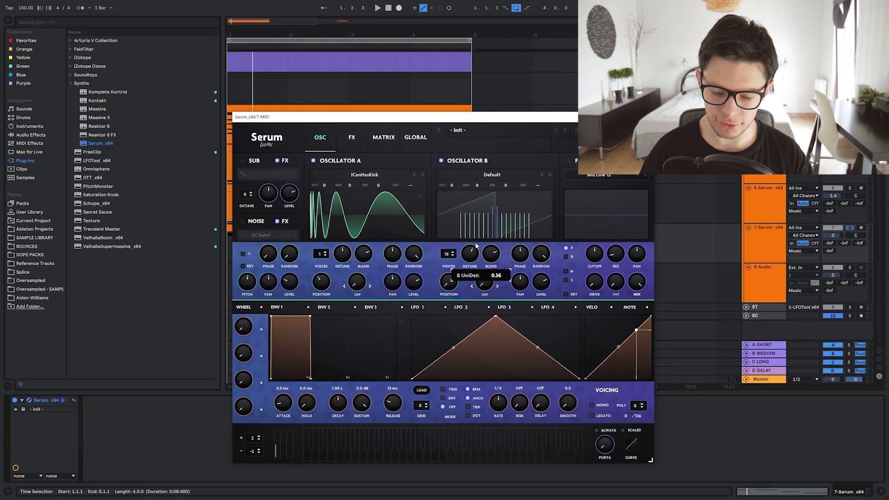
left_click_drag(476, 245, 477, 248)
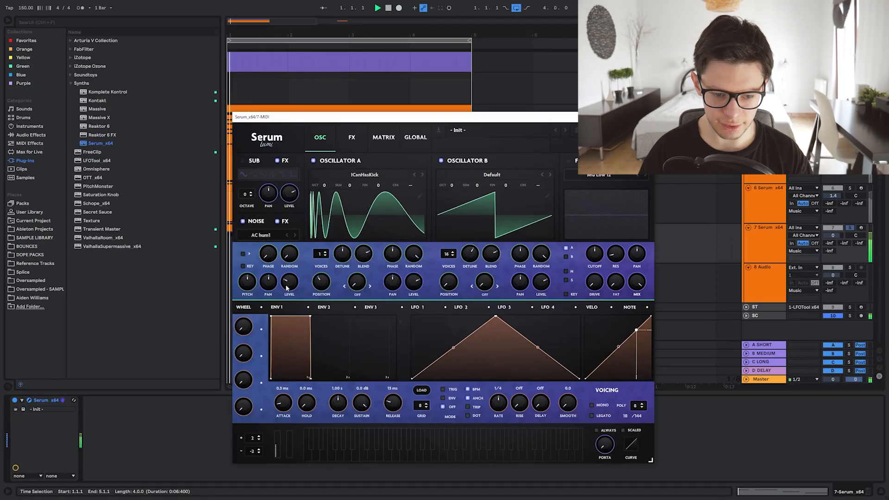
Raise the level of the AC hum1 noise oscillator to about 48% and audition the bass.
left_click_drag(289, 280, 289, 278)
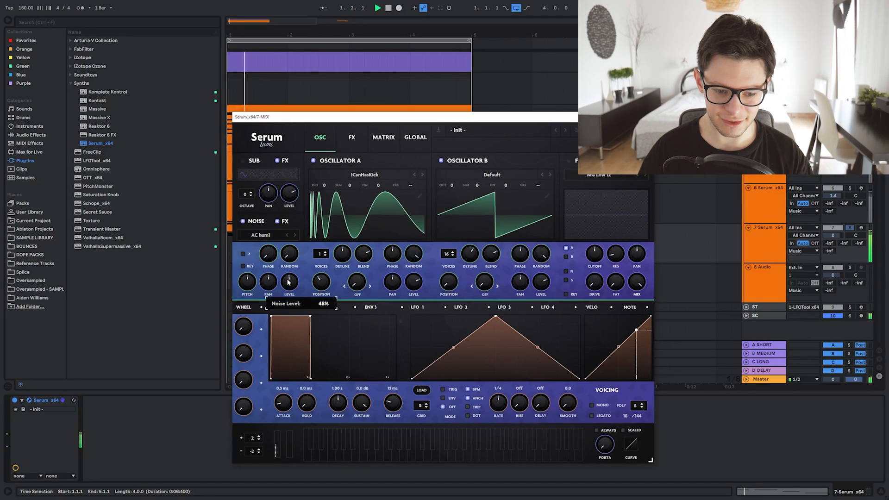
key("space")
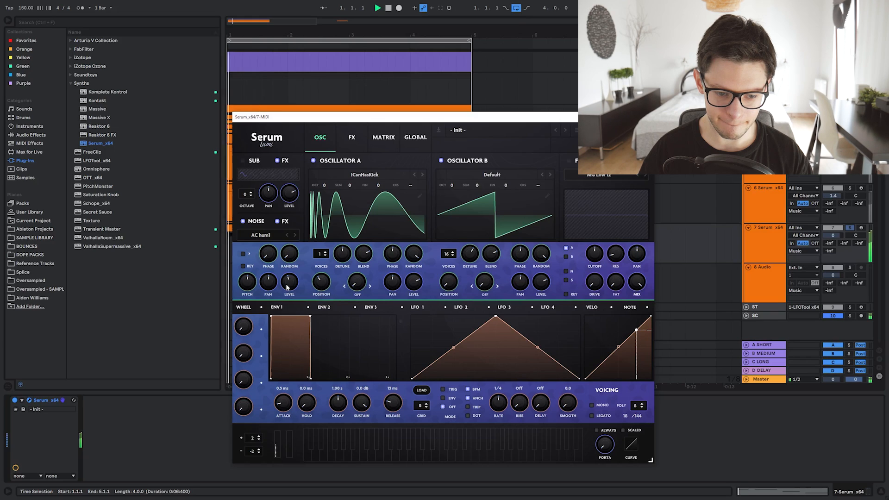
key("space")
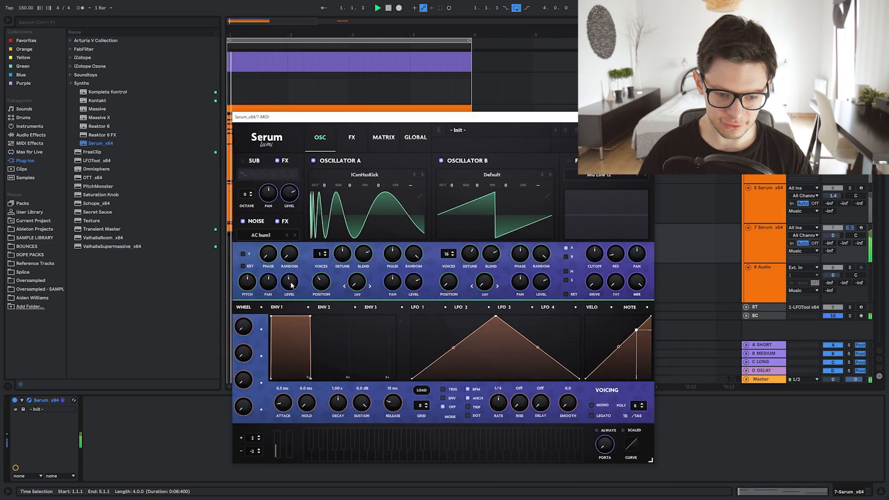
Open the effects section of the bass patch and raise an effect setting while auditioning it.
left_click(351, 137)
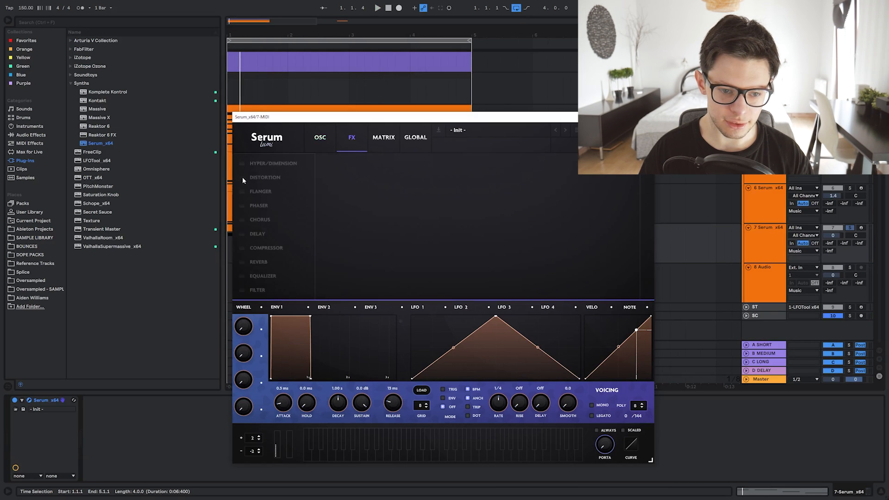
key("space")
left_click_drag(535, 173, 543, 131)
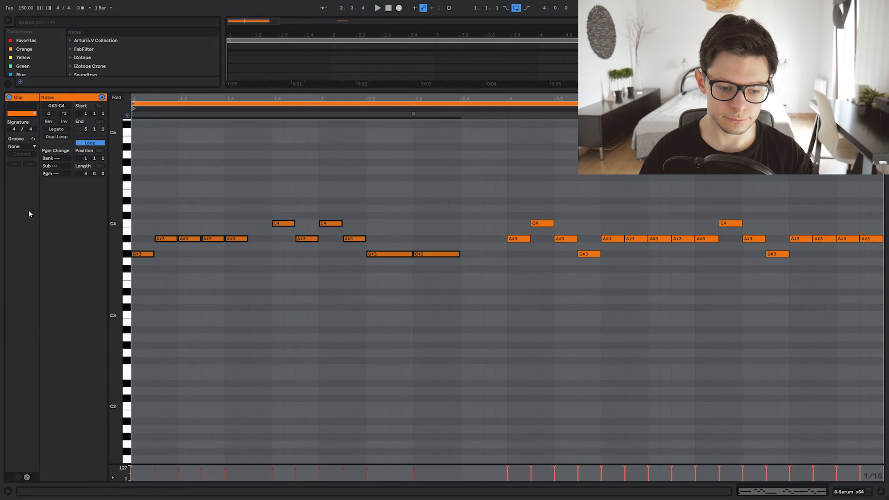
Raise the bar 1 and 2 notes of the track 6 lead by an octave, play the loop and save the set.
key("space")
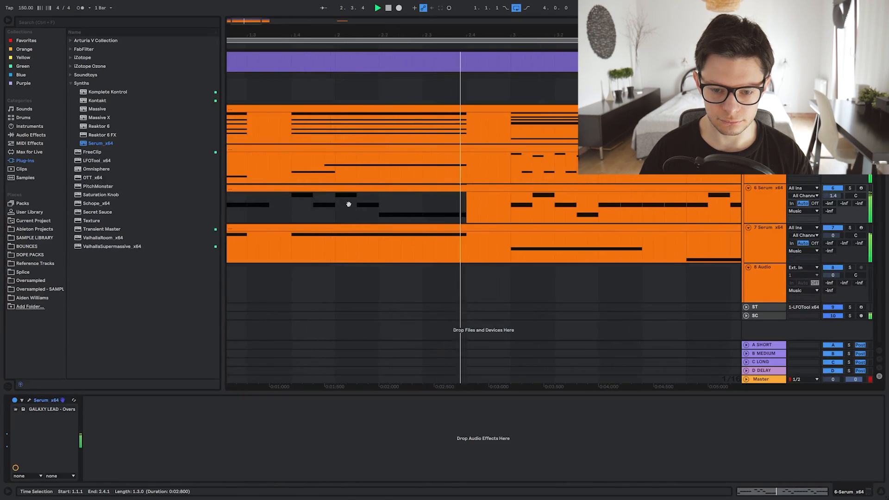
key("space")
key("ctrl+s")
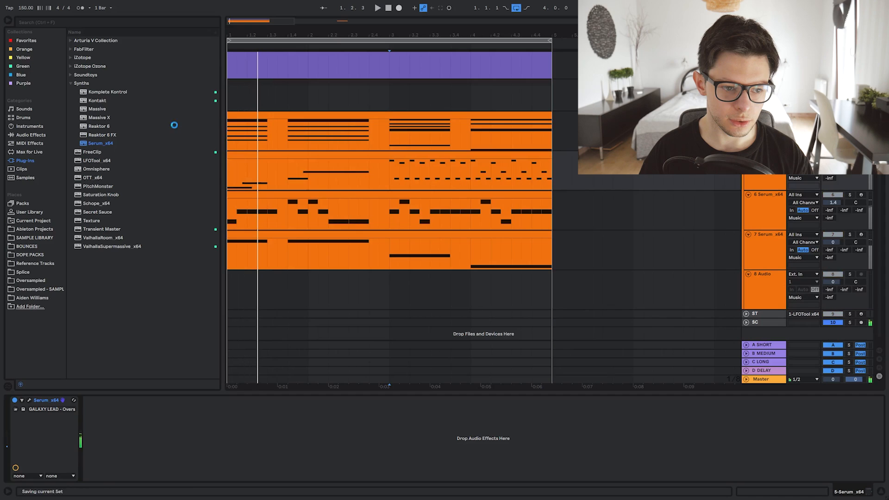
Shape the Init Serum bass with EQ Eight, using a low cut around 230 Hz.
left_click(280, 115)
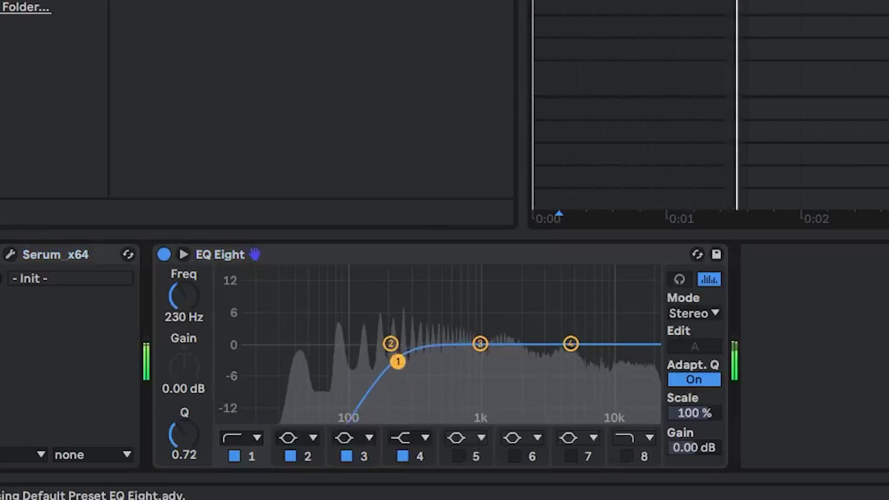
left_click_drag(390, 344, 409, 361)
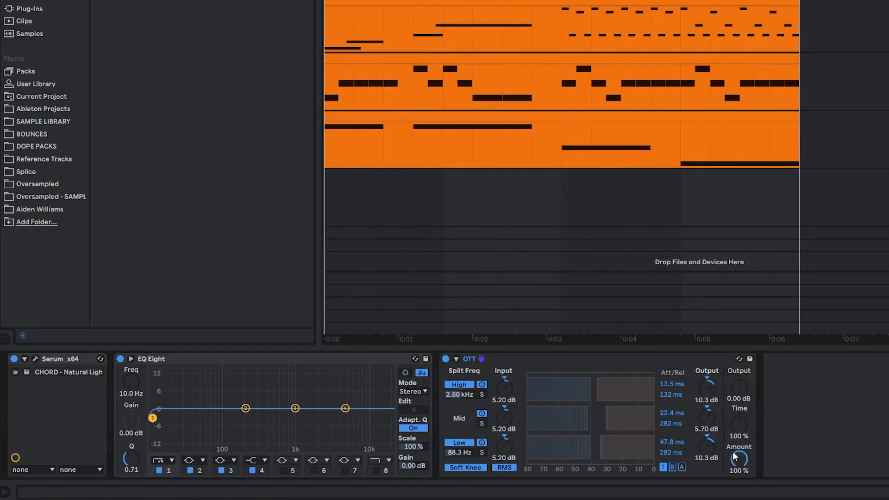
Set the OTT on the Natural Light chord track to 234% time and 100% amount during playback.
key("space")
left_click_drag(739, 426, 740, 402)
left_click_drag(738, 460, 738, 499)
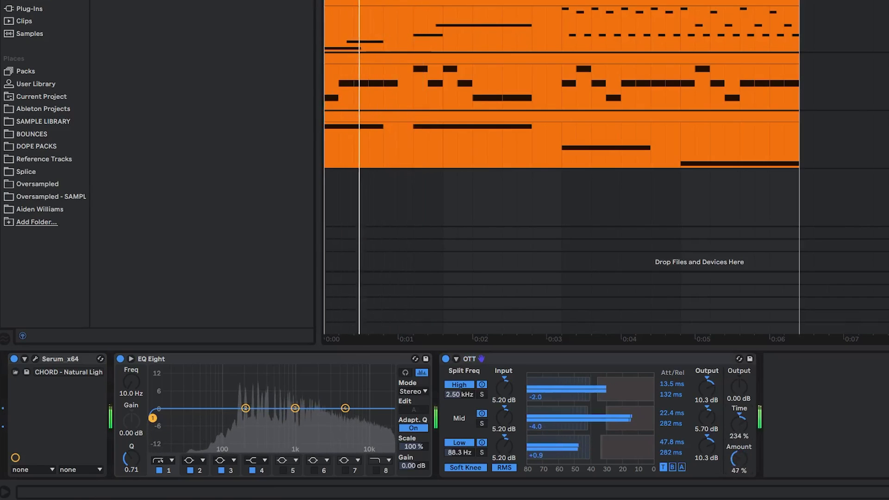
left_click_drag(739, 460, 738, 412)
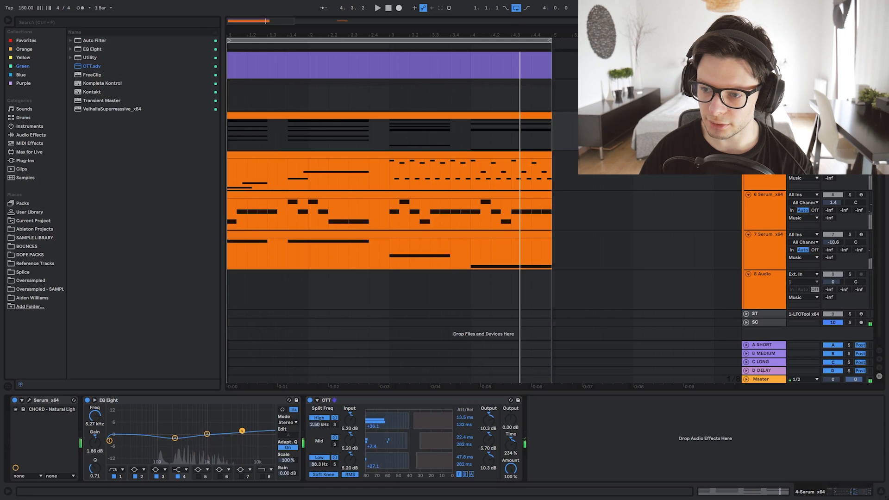
Duplicate the chord track, load the CHORD - Flicker I preset in the copy's Serum and adjust its LFO 1 during playback.
key("ctrl+d")
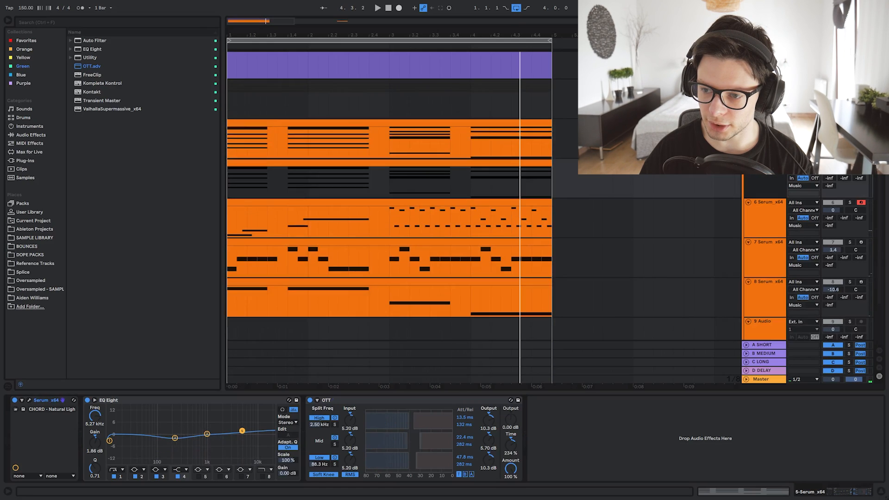
left_click(303, 191)
key("space")
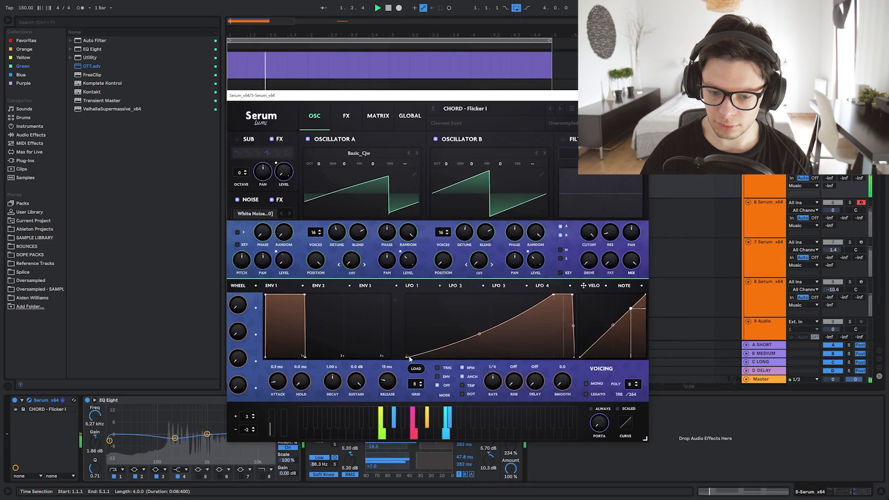
left_click_drag(409, 358, 393, 236)
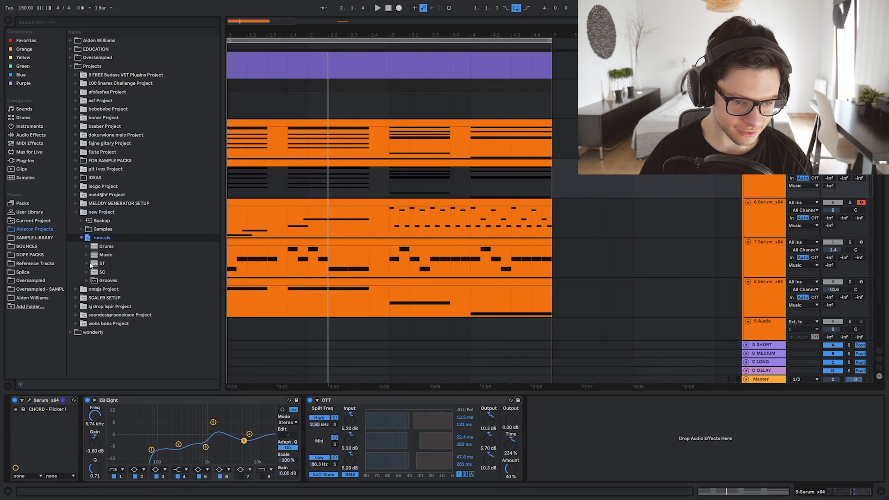
Import the 33-Serum_x64 track from new.als as a further chord layer carrying the chord clip, and audition it.
left_click(87, 254)
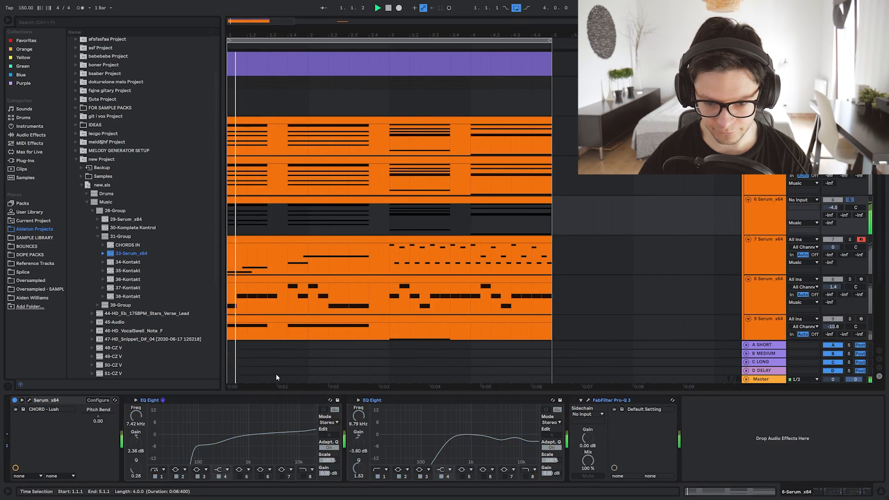
key("space")
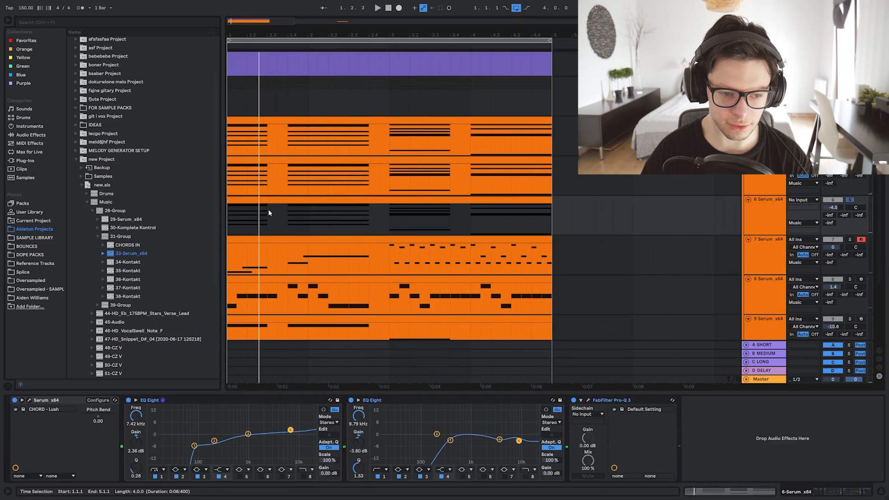
Hide the browser and play the four-bar loop with the CHORD - Lush layer soloed.
left_click(9, 21)
scroll(143, 215, "up", 4)
left_click_drag(148, 220, 401, 212)
left_click(136, 203)
left_click(103, 191)
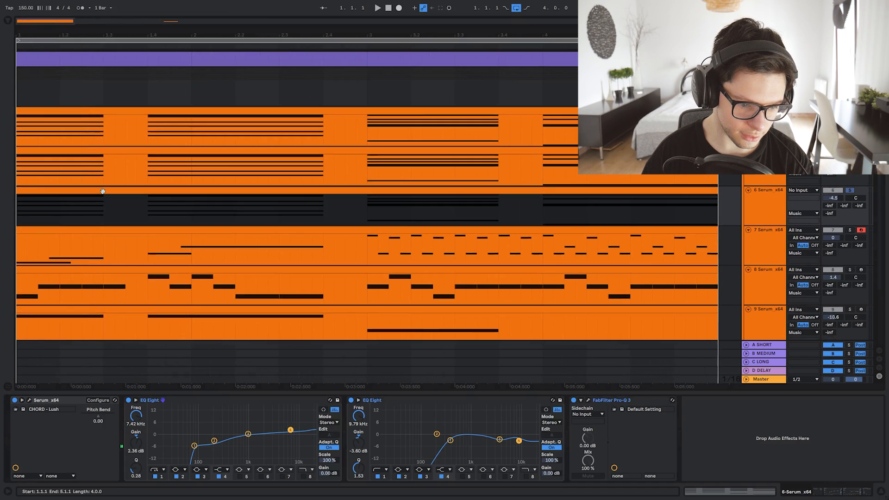
key("space")
scroll(307, 205, "down", 2)
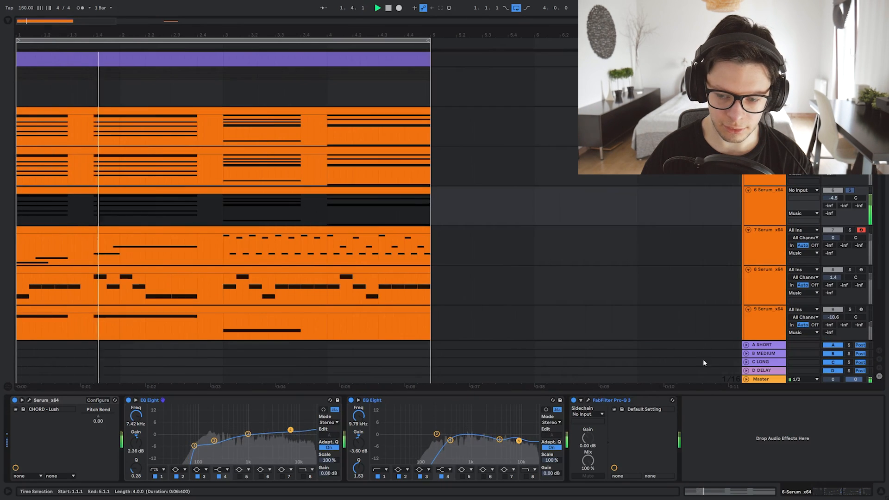
Unsolo the CHORD - Lush layer, play it together with the Music group and adjust its volume against the other tracks.
left_click(851, 190)
key("space")
key("space")
left_click(849, 71)
key("space")
key("space")
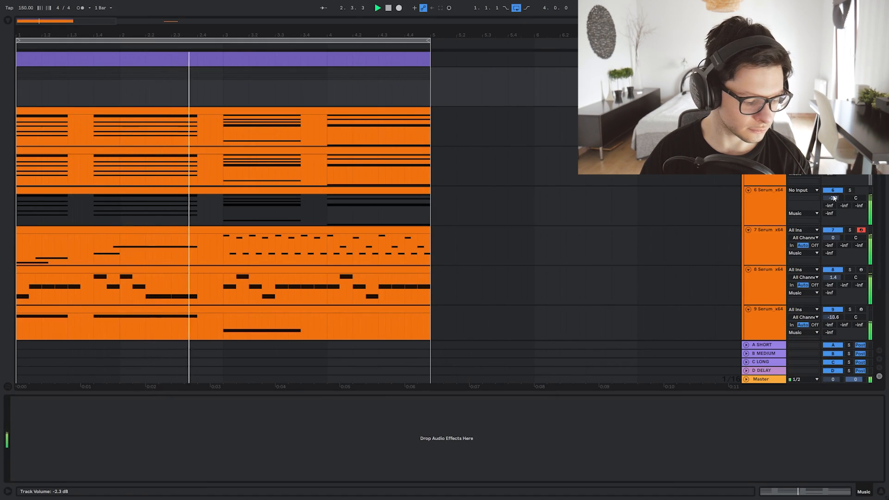
left_click_drag(834, 197, 833, 201)
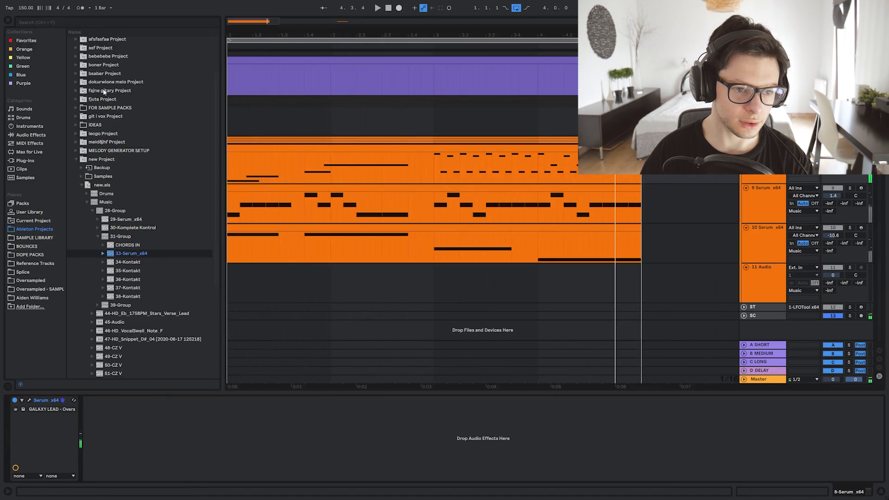
Add an EQ Eight after Serum on the GALAXY LEAD track and lower its low-cut frequency to 10.4 Hz.
left_click(25, 67)
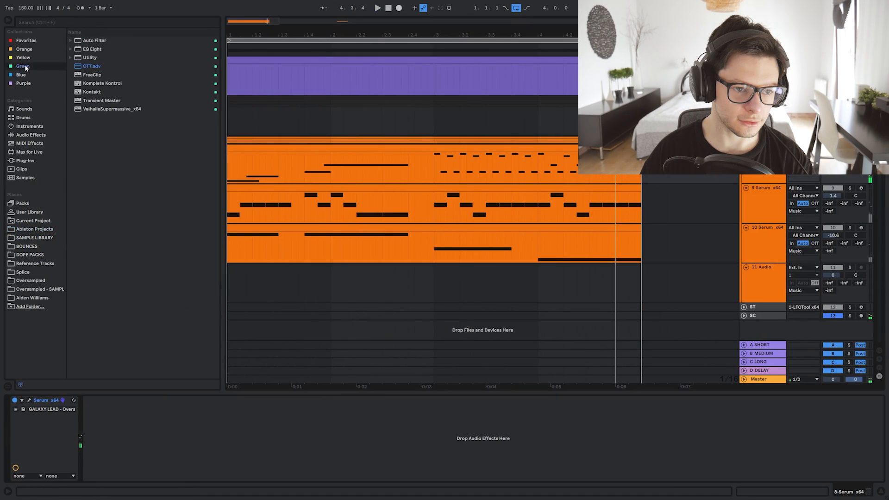
left_click(96, 50)
key("Return")
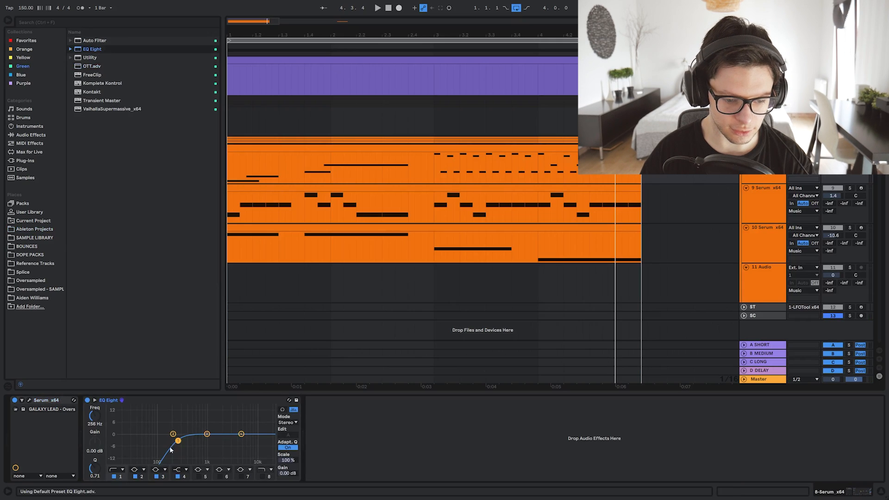
left_click_drag(178, 441, 111, 444)
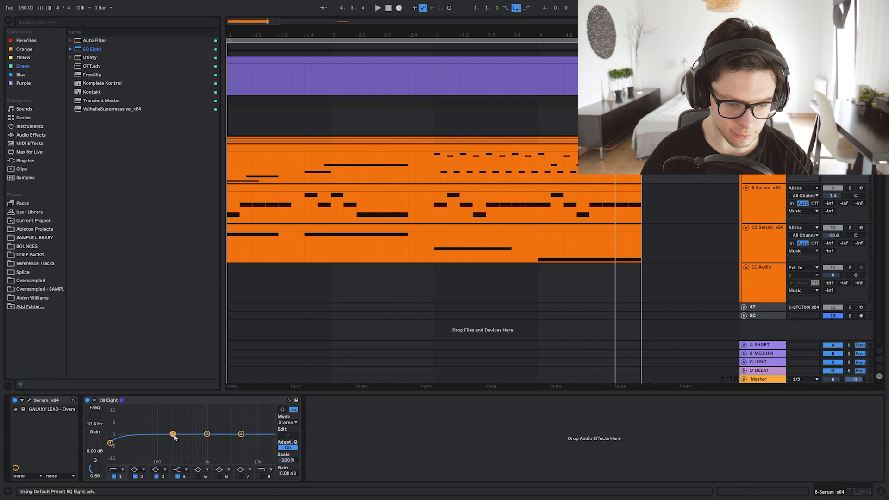
Raise the lead EQ's low cut to 206 Hz and dip its low-mid and high bands while checking the loop in playback.
left_click_drag(174, 435, 187, 442)
key("space")
left_click_drag(187, 442, 192, 441)
key("space")
left_click_drag(110, 443, 174, 440)
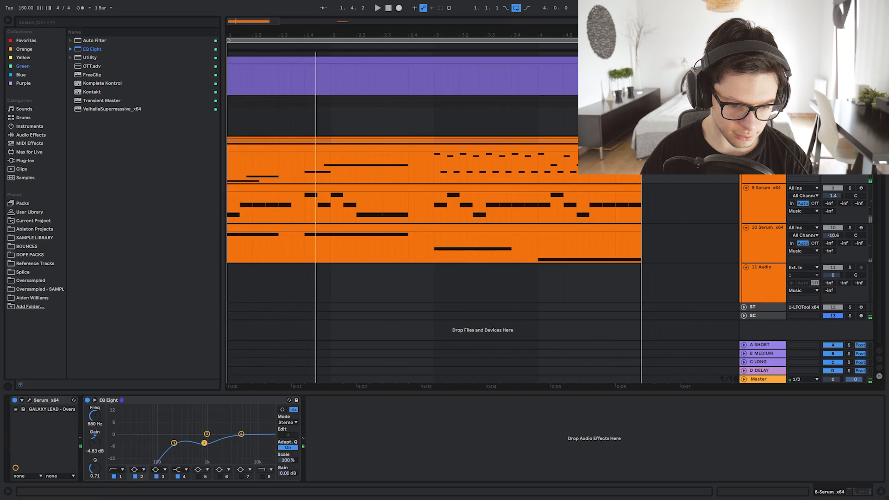
key("space")
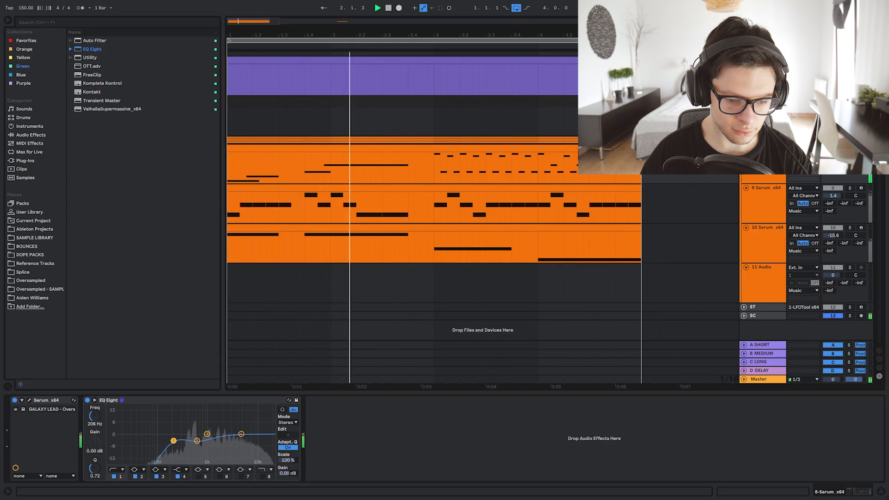
left_click(207, 434)
left_click_drag(241, 434, 258, 446)
Load Oversampled_GALAXY_atom_kick.wav from the GALAXY pack's drum one-shots onto pad C1 of the sidechaining drum rack.
left_click(578, 88)
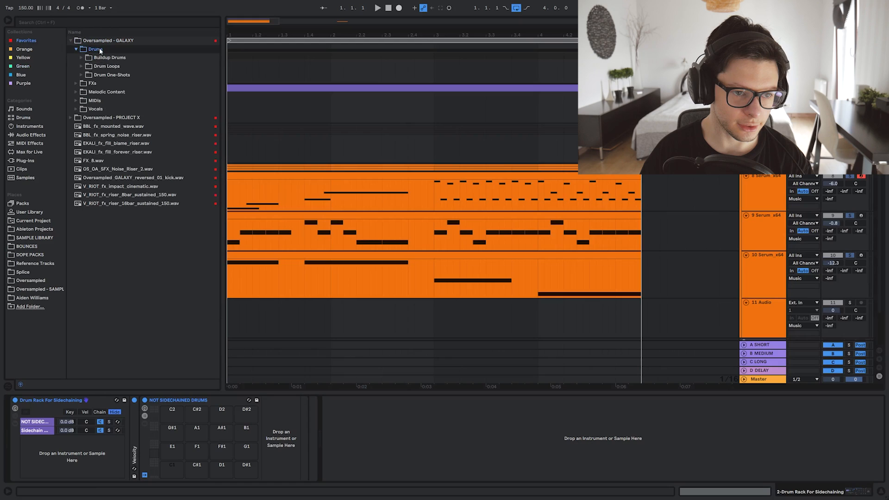
double_click(110, 75)
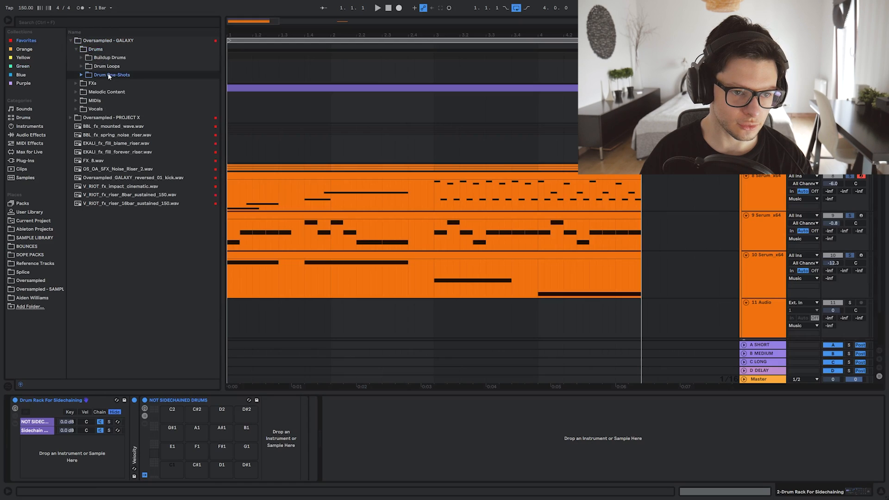
left_click(107, 118)
double_click(113, 108)
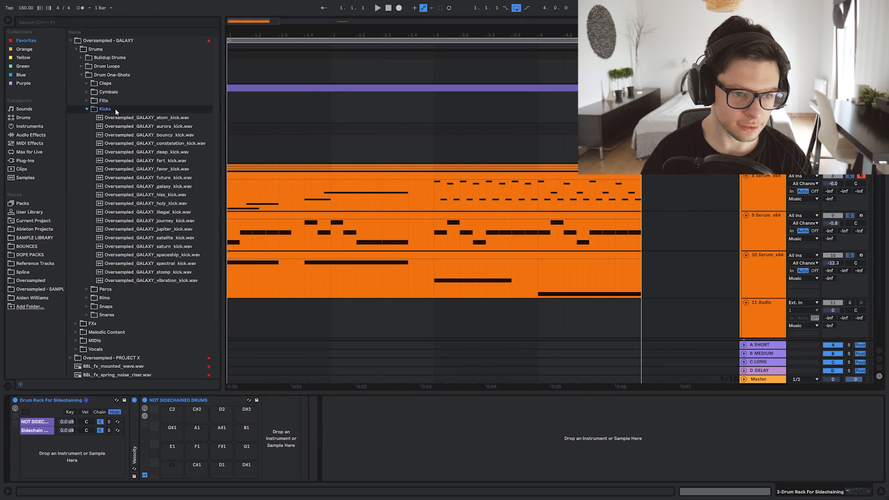
key("Down")
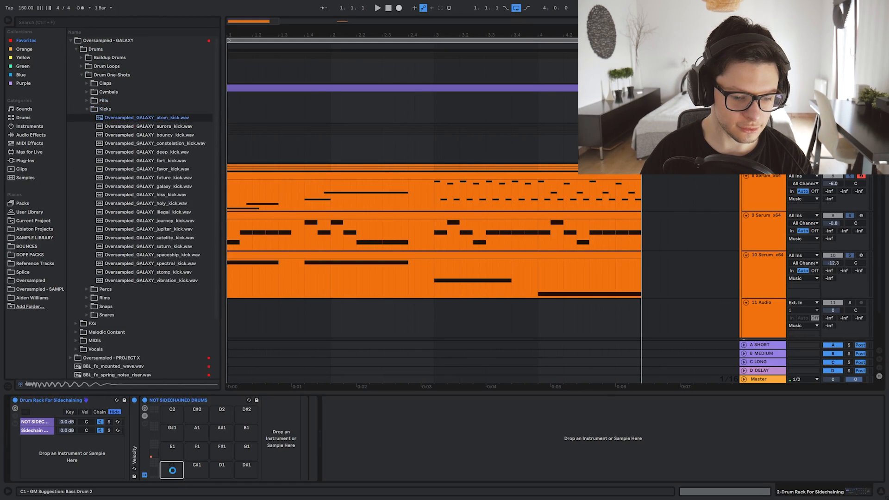
Put the 100_snare_71 sample on pad C#1 of the drum rack, add ValhallaSupermassive to it and audition it.
left_click(39, 289)
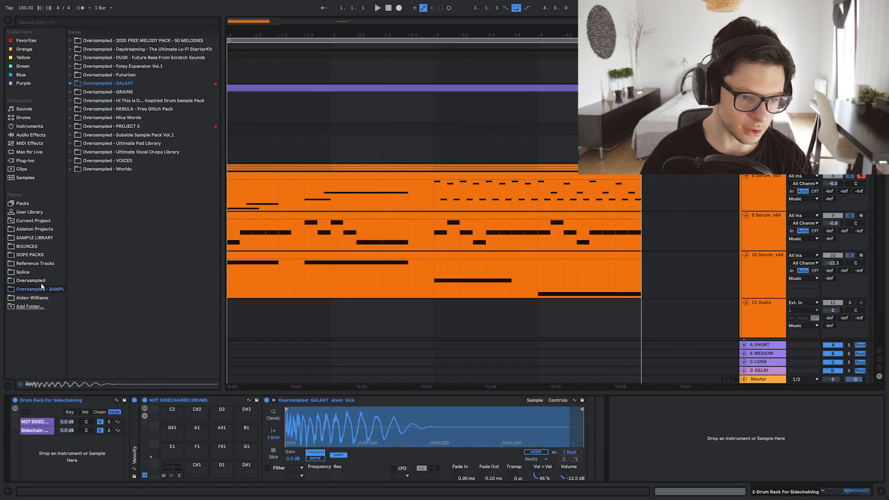
key("Right")
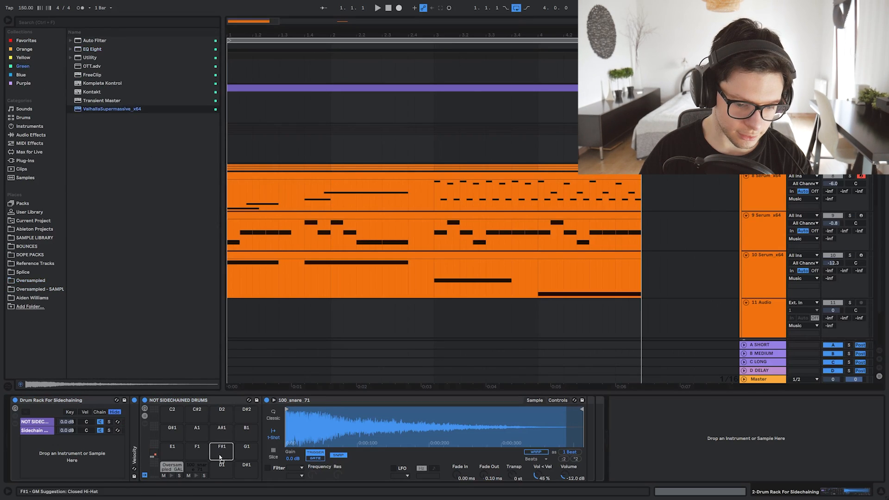
left_click_drag(219, 458, 197, 467)
left_click(196, 477)
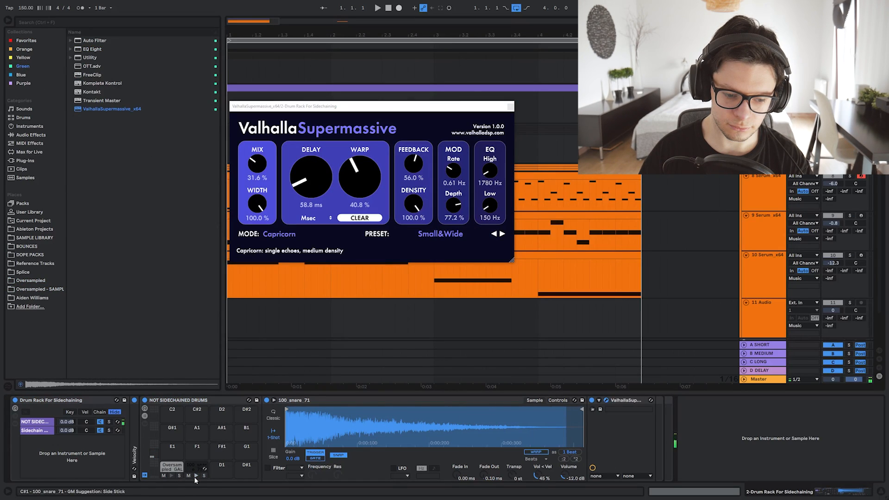
left_click(606, 400)
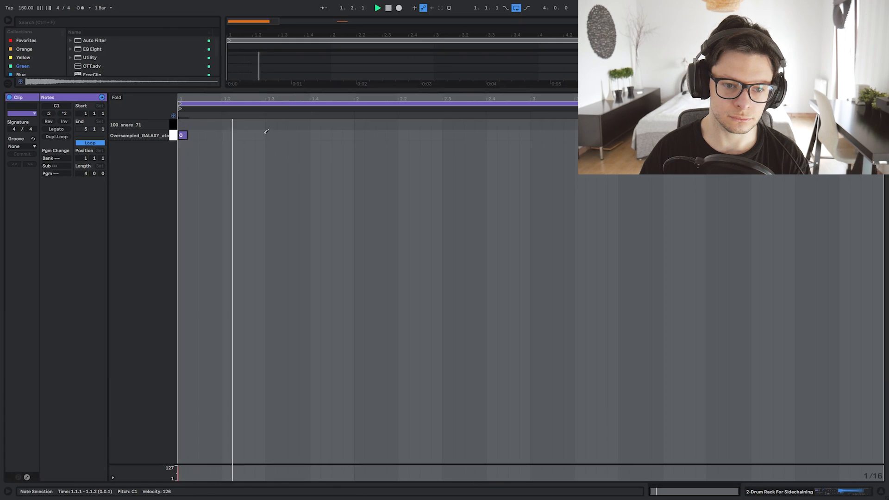
Program a two-bar kick and snare pattern with snares on beats 1.3 and 2.3, and duplicate it across bars 3 and 4.
left_click(315, 134)
left_click(403, 135)
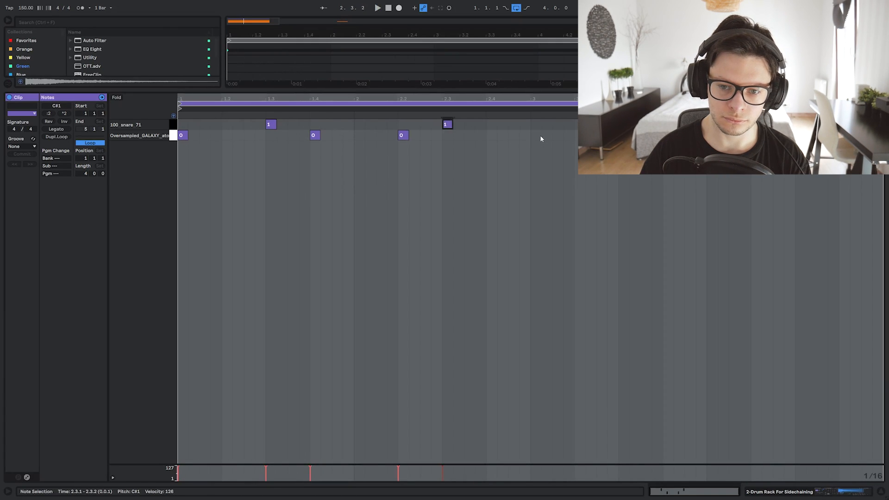
left_click_drag(531, 139, 184, 124)
key("ctrl+d")
left_click(502, 166)
key("space")
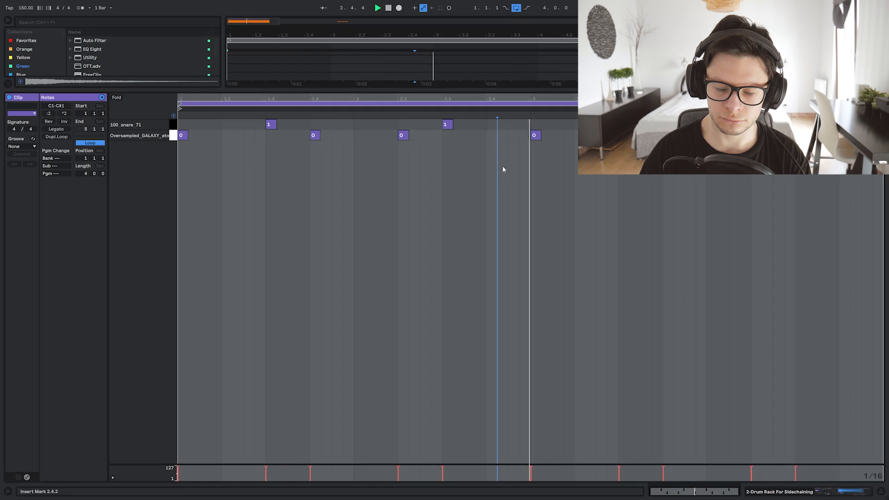
Move the last chord on tracks 5, 6 and 7 earlier to beat 3.4 and consolidate the chord clips over the four bars.
key("shift+Tab")
scroll(567, 140, "up", 2)
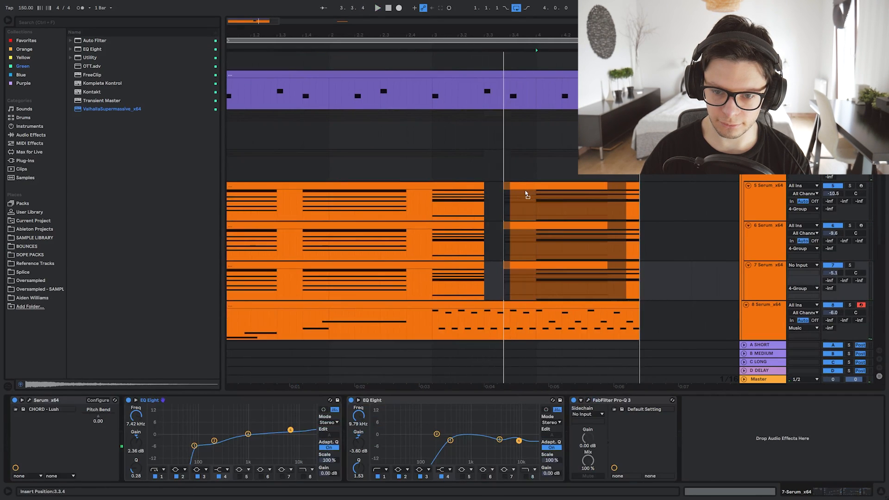
left_click_drag(536, 47, 436, 163)
left_click(419, 163)
key("space")
scroll(516, 218, "down", 1)
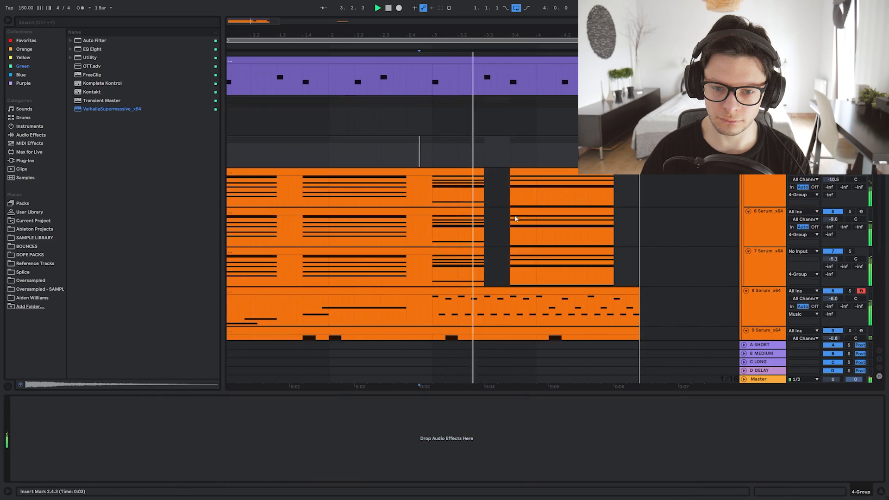
left_click(480, 171)
left_click(641, 270, "shift")
key("ctrl+j")
Shift the last part of the track 10 Serum clip to start at 3.3.1 and consolidate the clip over the four bars.
scroll(641, 271, "down", 5)
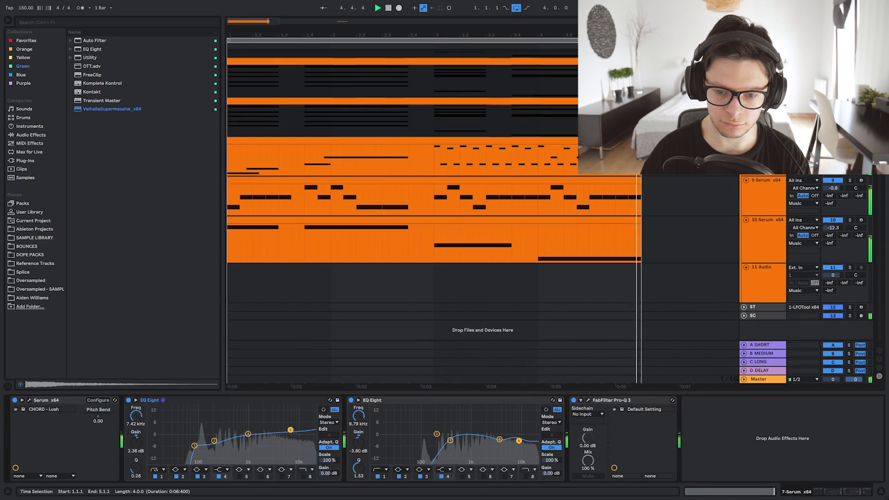
left_click(530, 221)
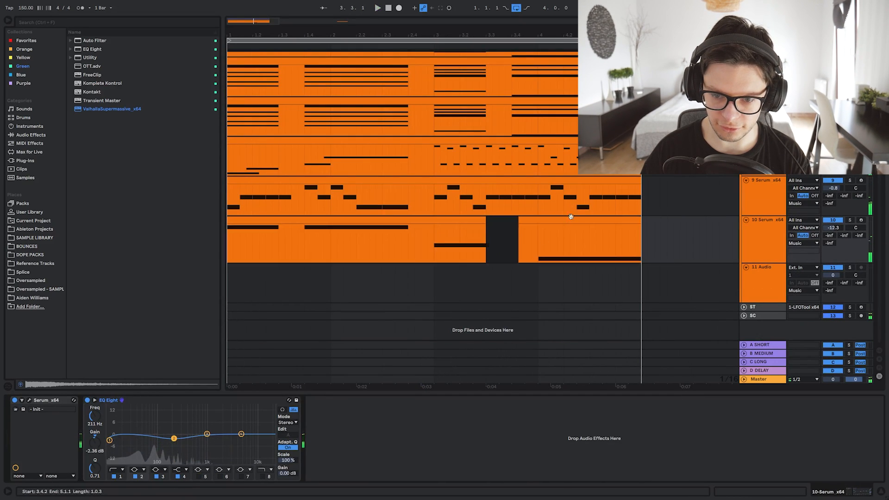
left_click_drag(548, 220, 516, 228)
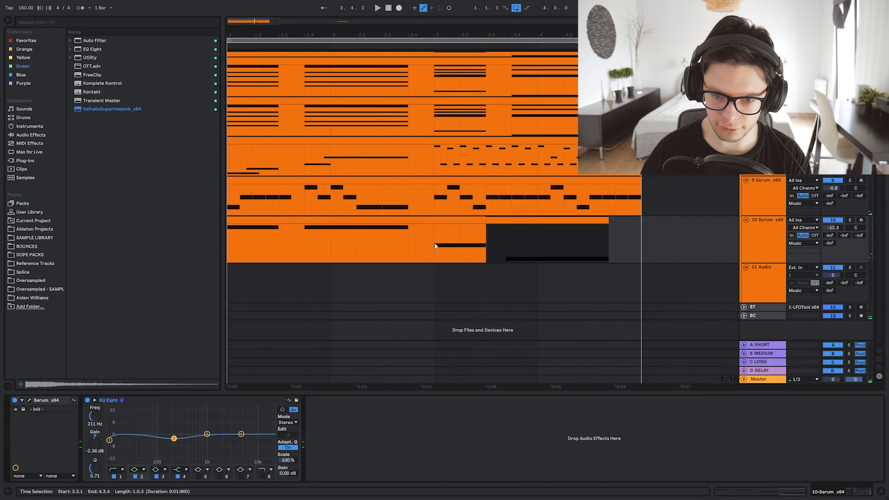
key("space")
left_click(435, 246)
left_click(638, 235, "shift")
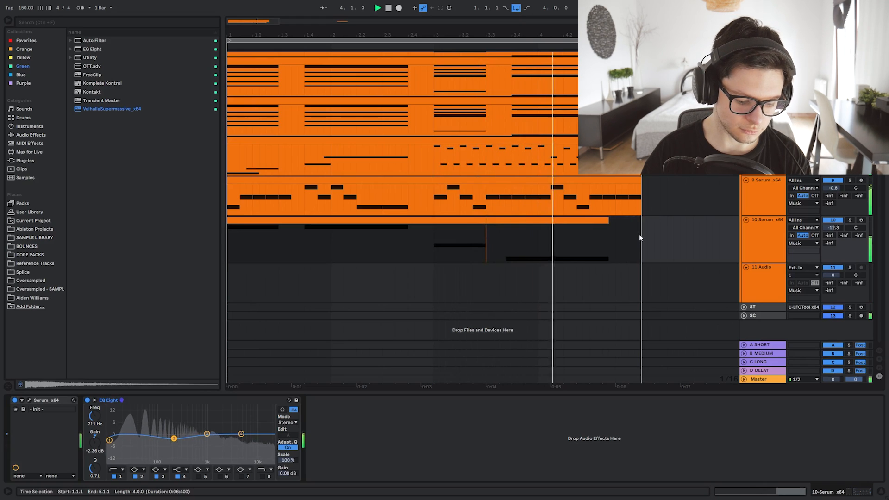
key("ctrl+j")
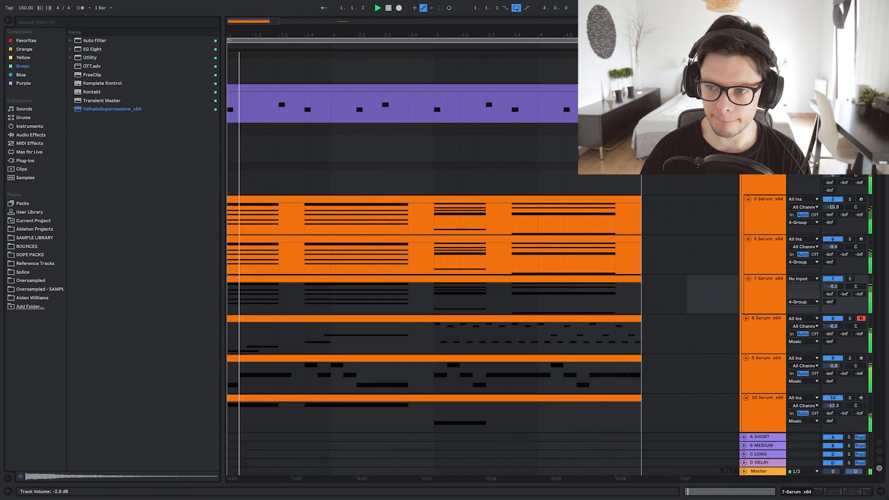
Add the LFOTool plug-in to the 4-Group chord group.
scroll(435, 264, "down", 2)
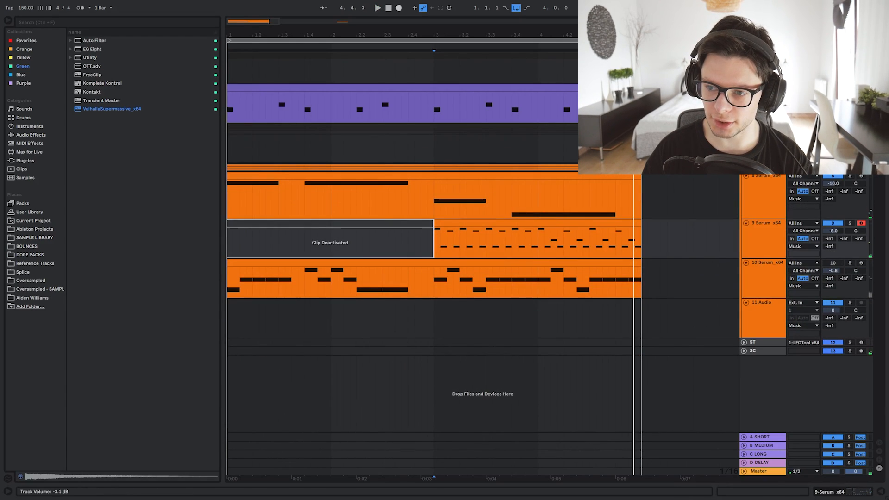
left_click(760, 168)
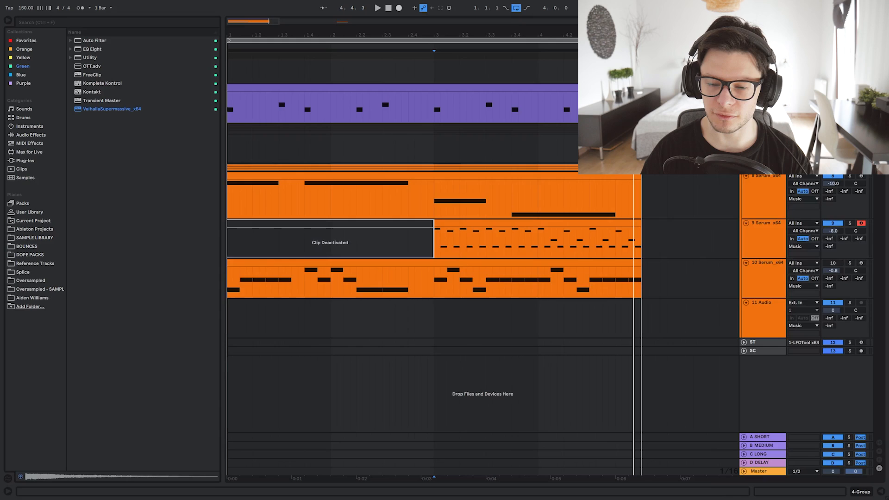
key("u")
key("u")
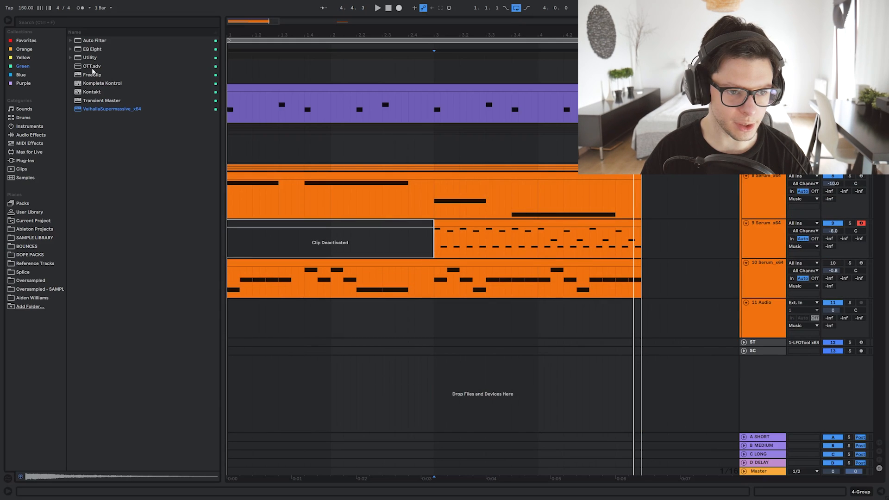
left_click(33, 160)
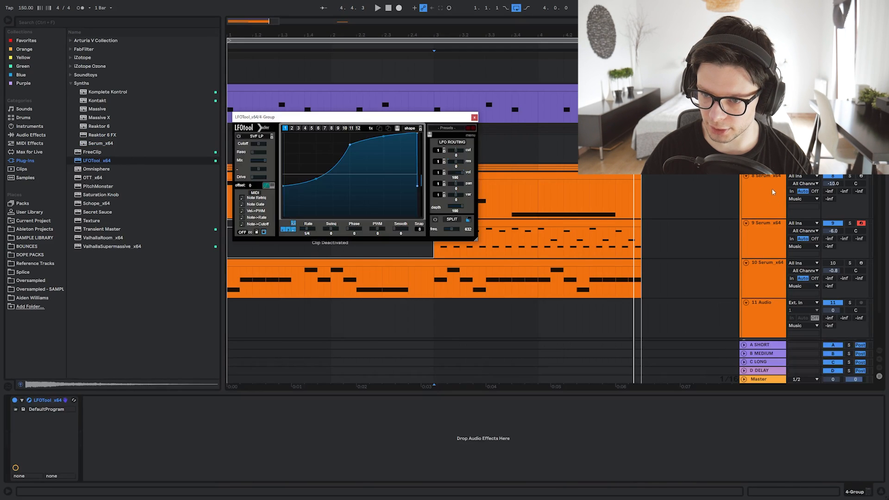
Move the track 8 Serum layer into the 4-Group and play the loop while reshaping LFOTool's volume curve.
left_click_drag(771, 189, 767, 165)
left_click(760, 214)
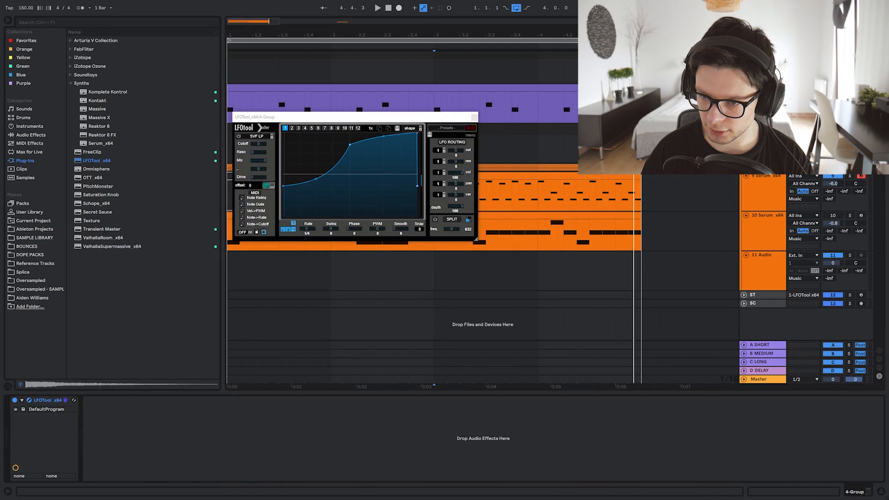
key("space")
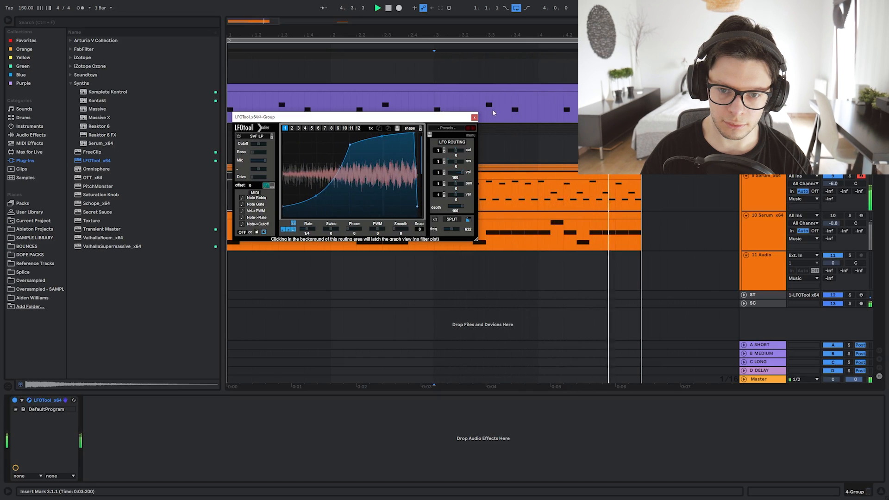
Show LFOTool's Device On automation in a new lane on the 4-Group, edit it over bars 1 and 2, and play the loop.
right_click(16, 401)
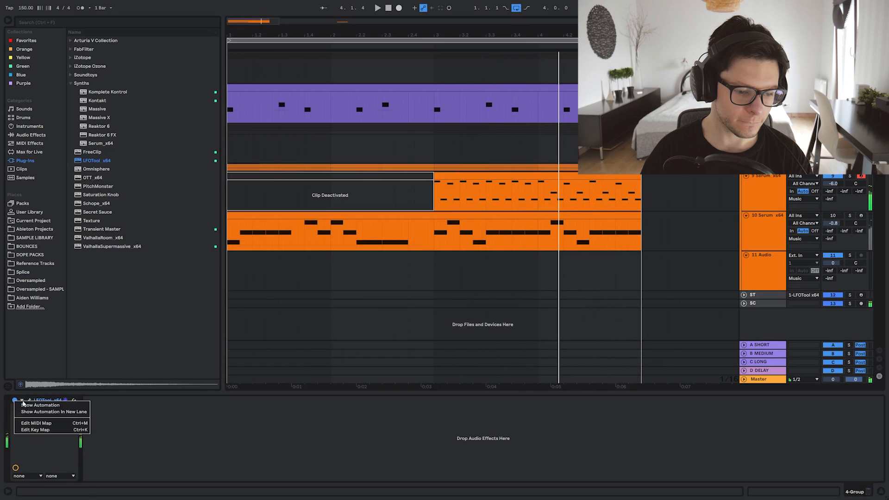
left_click(39, 413)
left_click(428, 201)
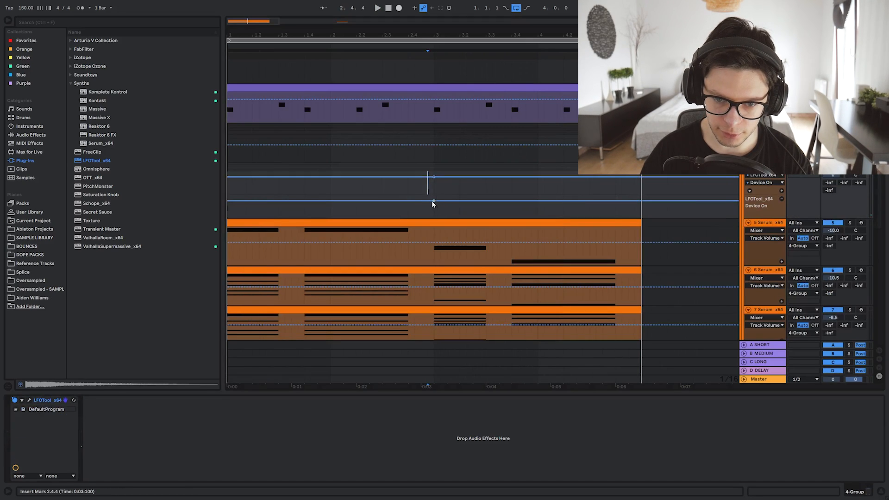
left_click_drag(432, 201, 231, 196)
key("space")
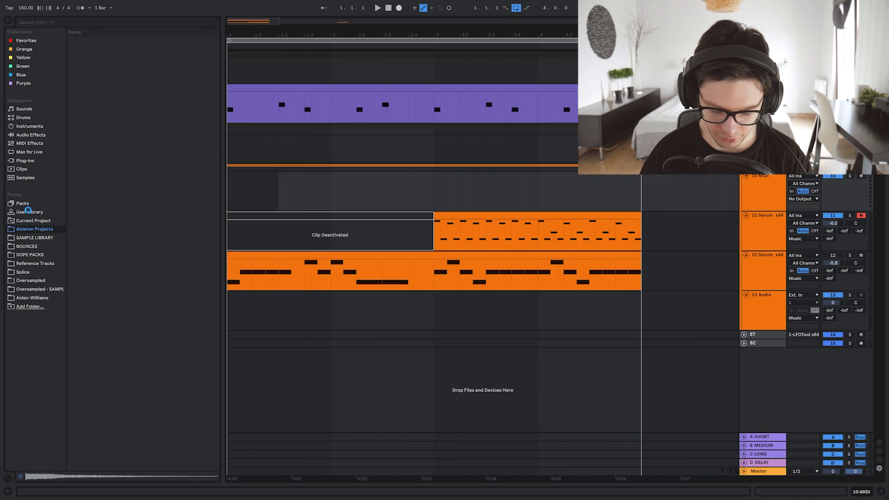
Import the 44-HD_Eb_175BPM_Stars_Verse_Lead vocal track from new.als and remove its Auto Filter.
left_click(46, 220)
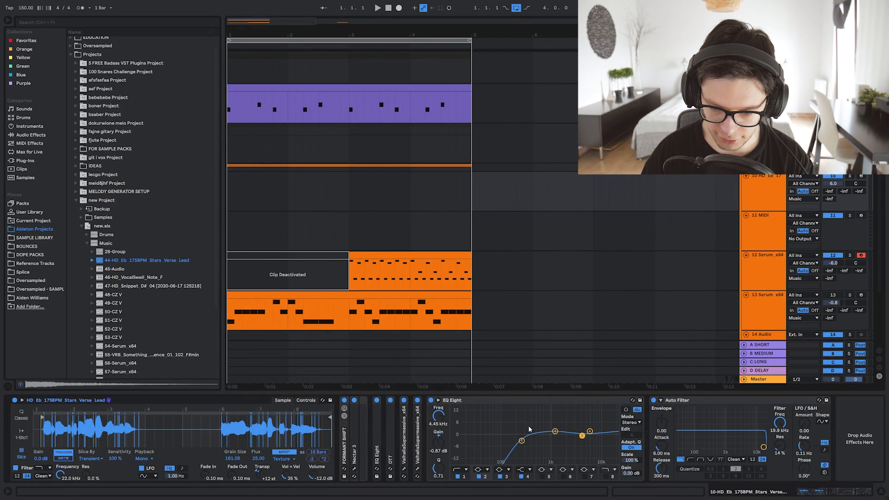
left_click_drag(763, 447, 699, 425)
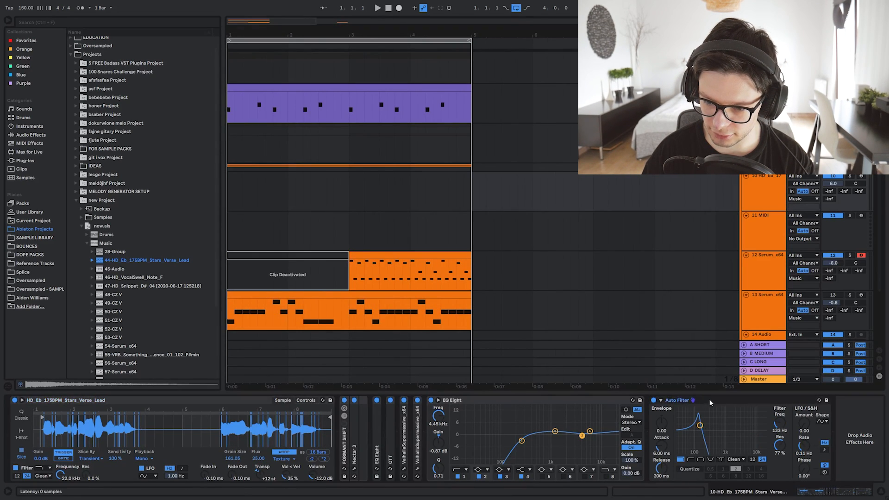
key("Delete")
Locate the vocal track's current sample in the sample library and swap it for an HD_Fm_128BPM_Hypnotised vocal sample.
right_click(125, 420)
left_click(151, 385)
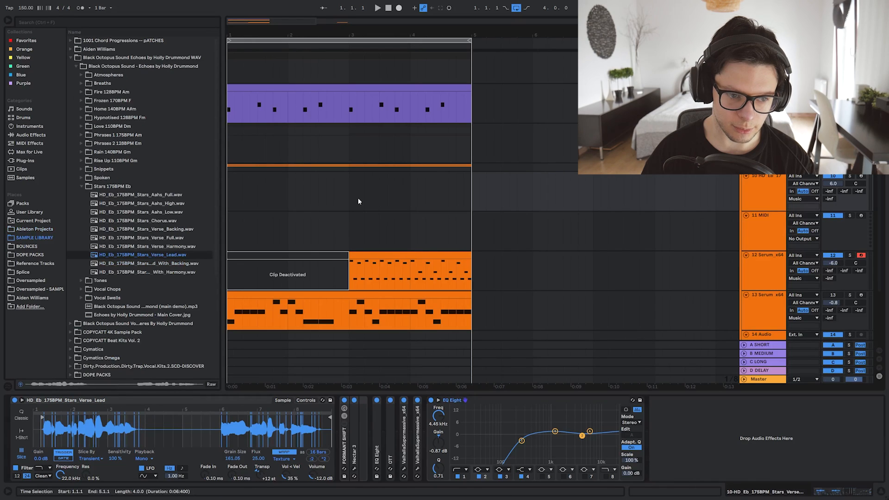
left_click(82, 187)
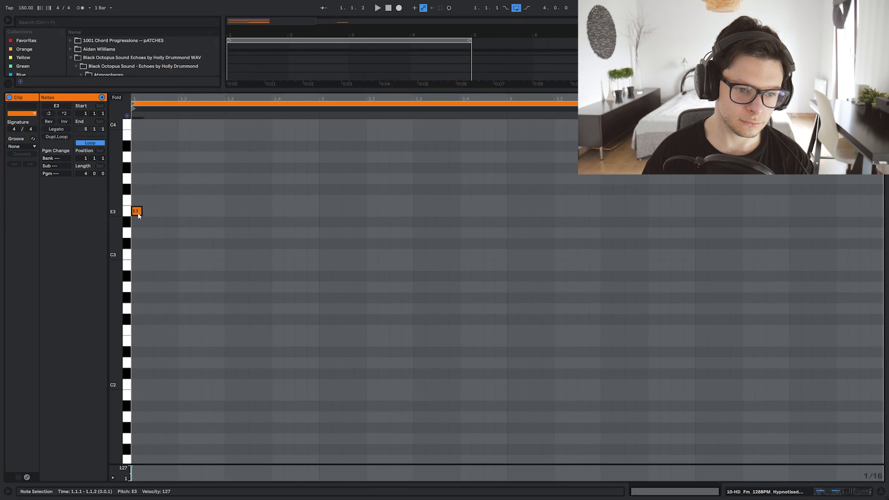
Enter G4, C#4 and B3 in bar 1 of the vocal chop clip and repeat the C#4–B3 pair in bar 2.
double_click(160, 200)
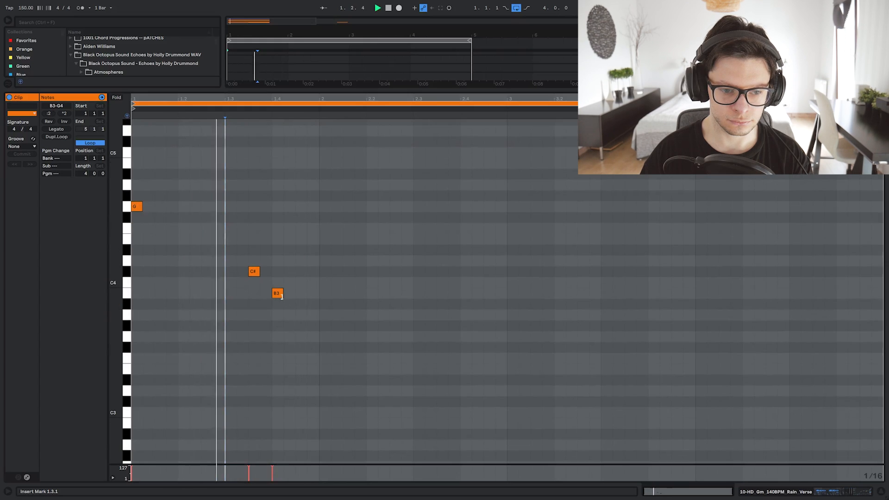
left_click(292, 312)
left_click_drag(292, 313, 263, 276)
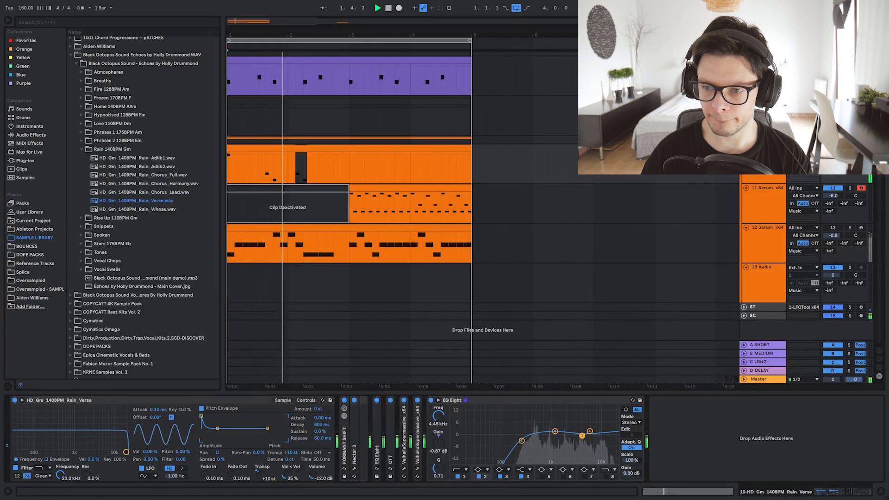
left_click(352, 144)
double_click(351, 145)
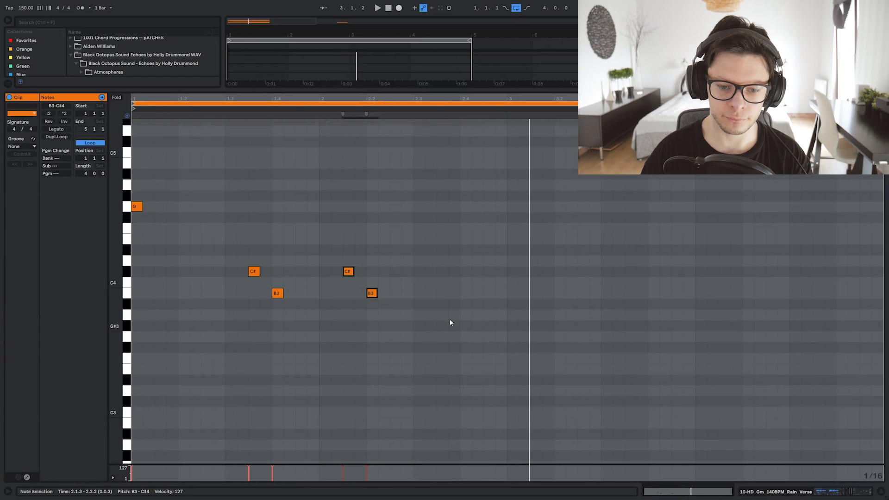
Continue the vocal chop melody with D3 and E3 in bar 2 and F#3, E3, D3 and C#4 in bar 3, playing it back.
key("space")
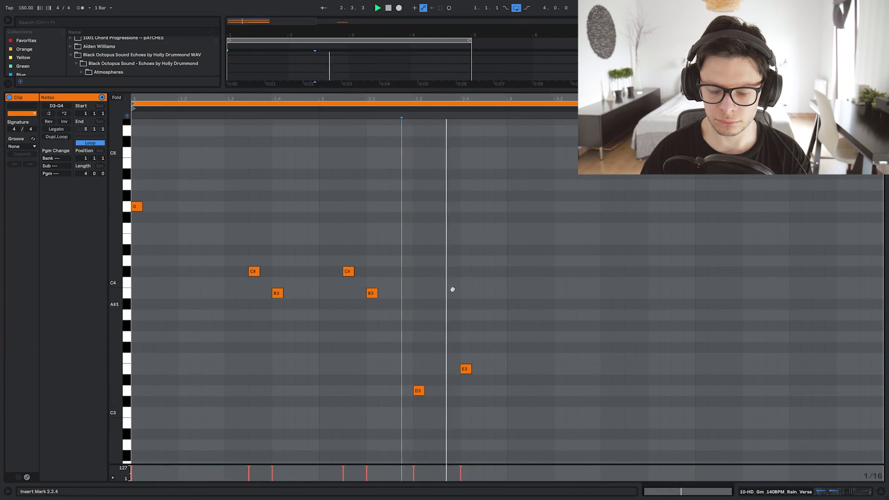
scroll(456, 280, "down", 1)
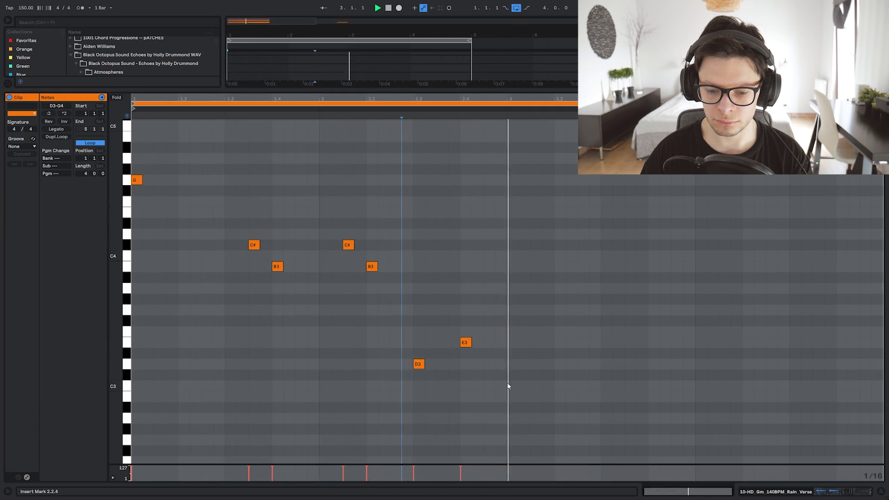
left_click(653, 198)
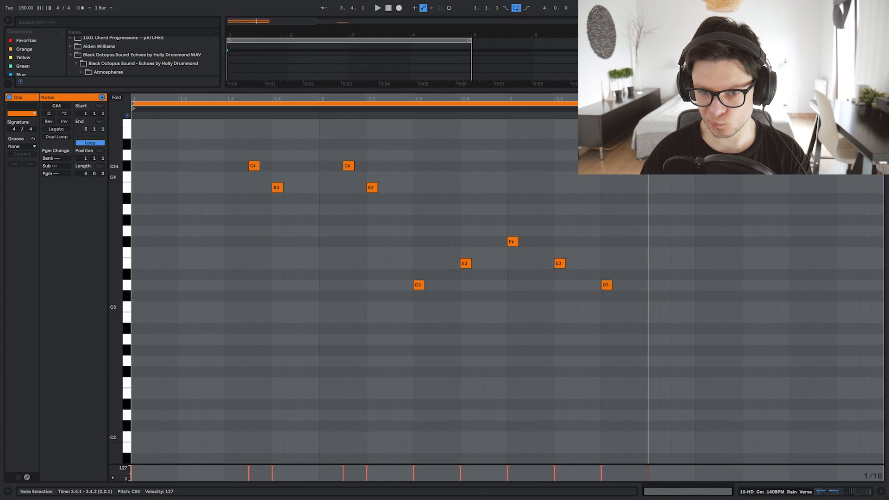
key("space")
scroll(625, 216, "up", 1)
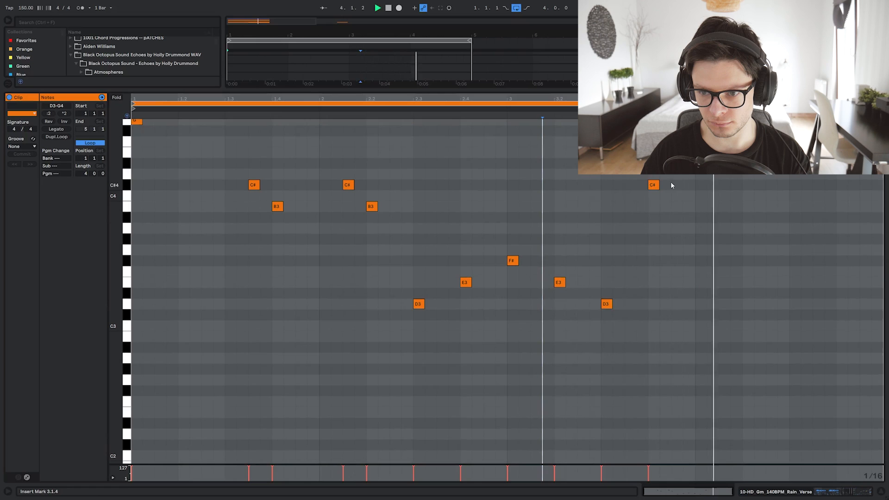
Duplicate the vocal chop's bar 3 notes into bar 4 and play the loop from the arrangement.
left_click_drag(695, 175, 522, 324)
left_click_drag(522, 324, 507, 324)
key("ctrl+d")
key("space")
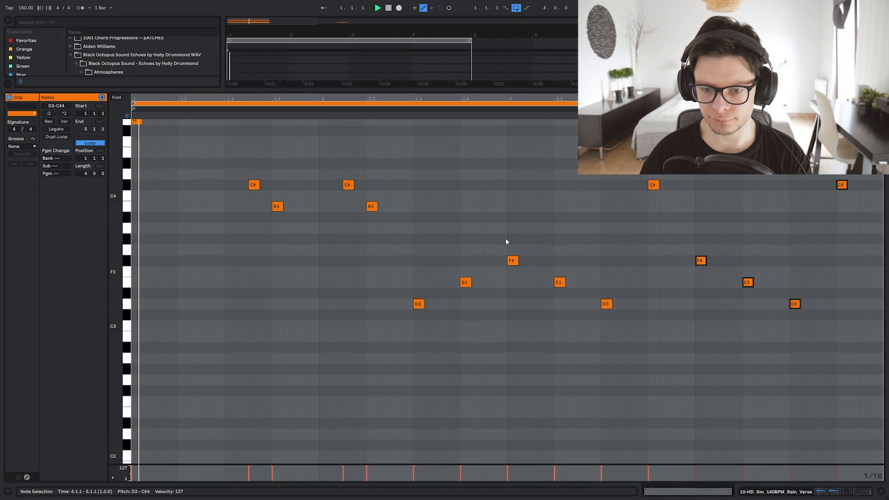
key("shift+Tab")
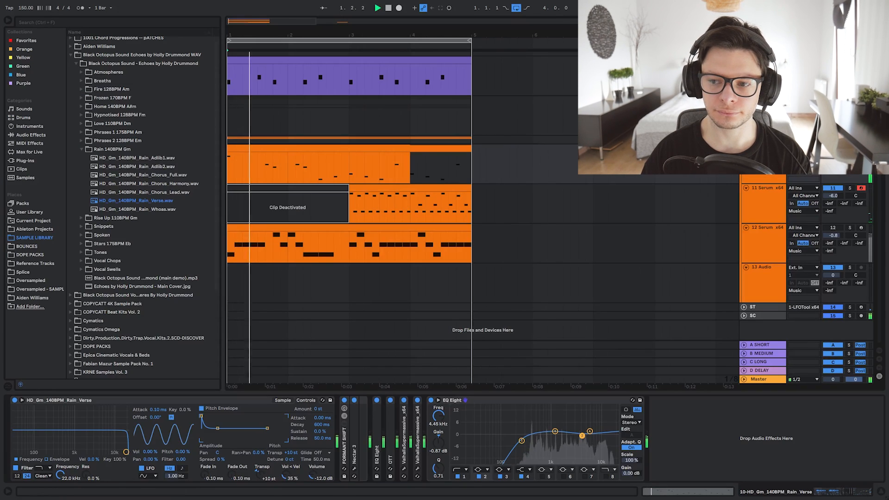
Show the vocal sampler's waveform and turn off the second ValhallaSupermassive on the vocal track during playback.
left_click(337, 147)
left_click(282, 400)
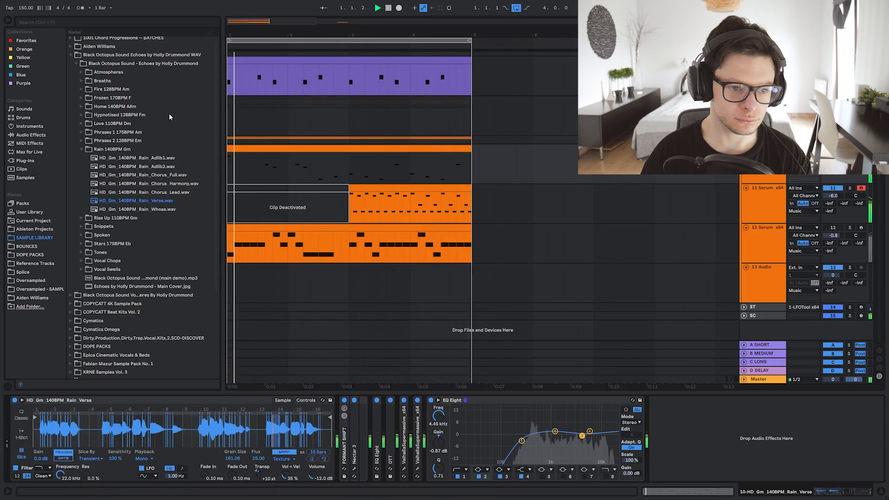
left_click(27, 66)
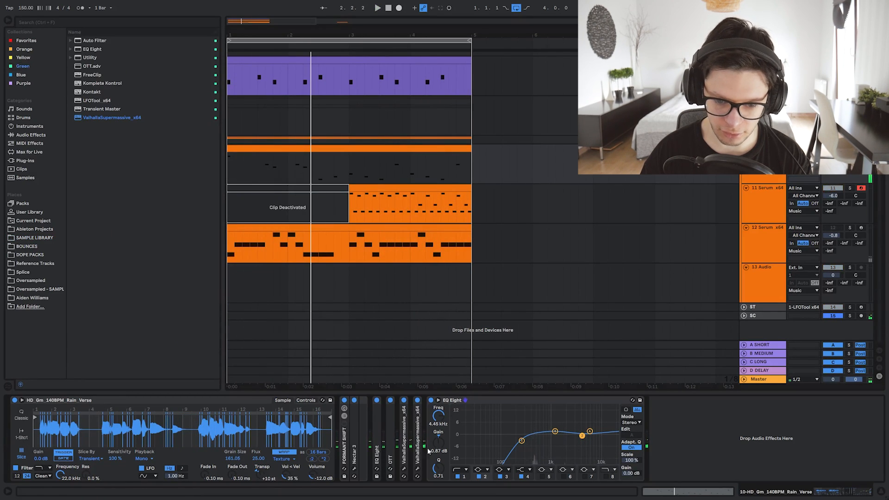
key("space")
left_click(417, 400)
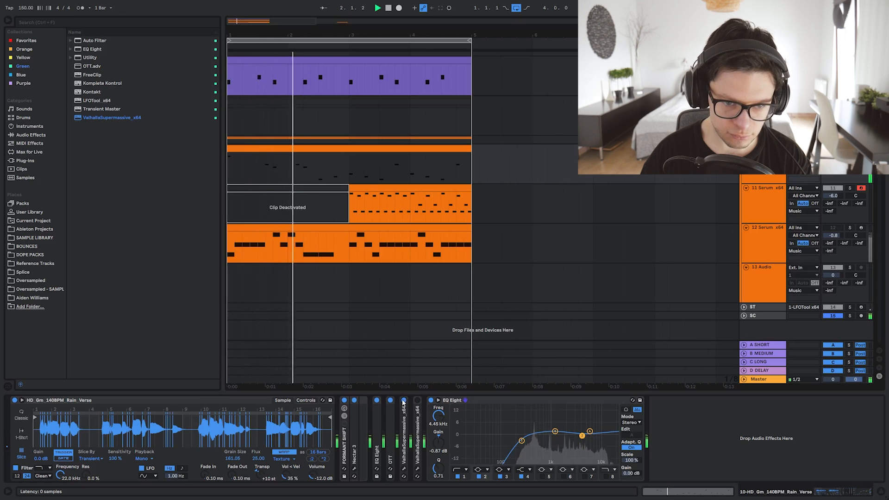
key("space")
Add a Saturator between Nectar 3 and EQ Eight with 15.4 dB drive and -13.7 dB output, and play the loop.
left_click(31, 135)
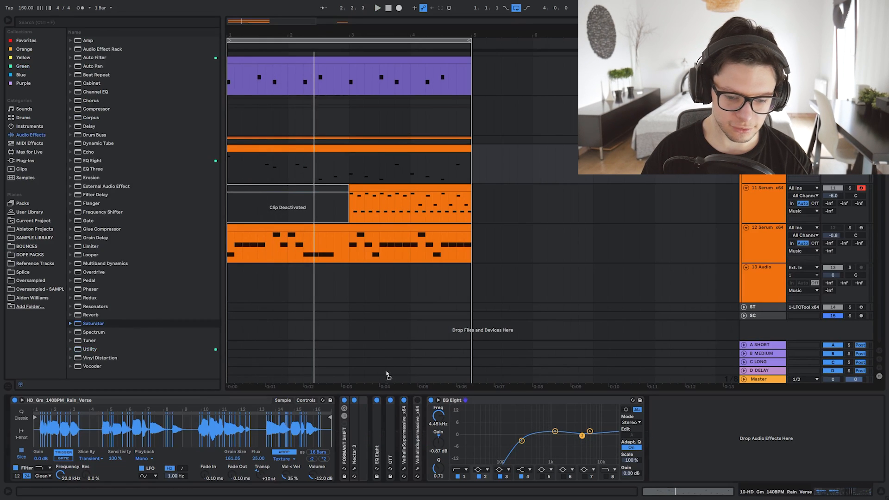
left_click_drag(388, 375, 369, 458)
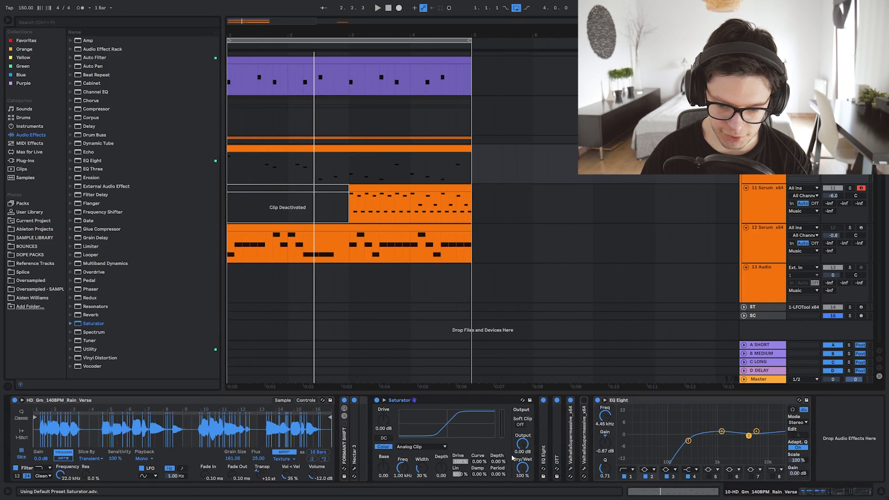
key("space")
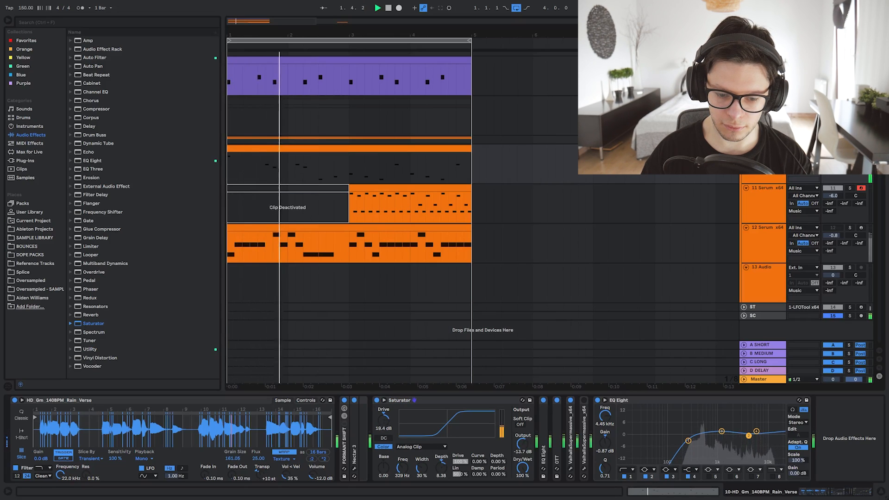
left_click_drag(383, 419, 384, 425)
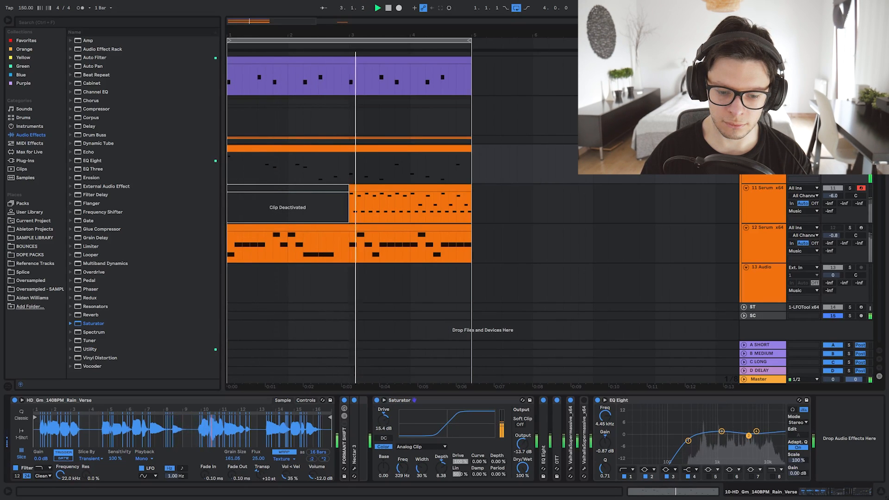
key("space")
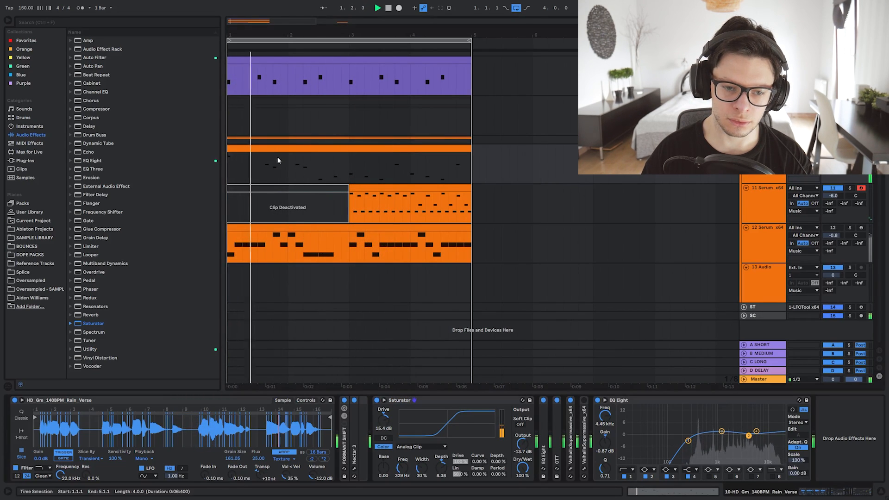
Insert an audio track below the vocal chop track and paste the vocal effects chain onto it.
scroll(262, 175, "up", 4)
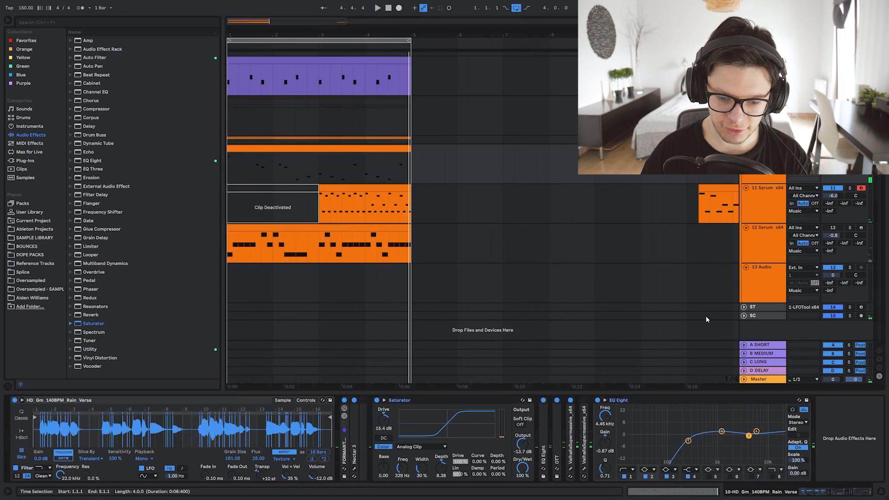
key("ctrl+t")
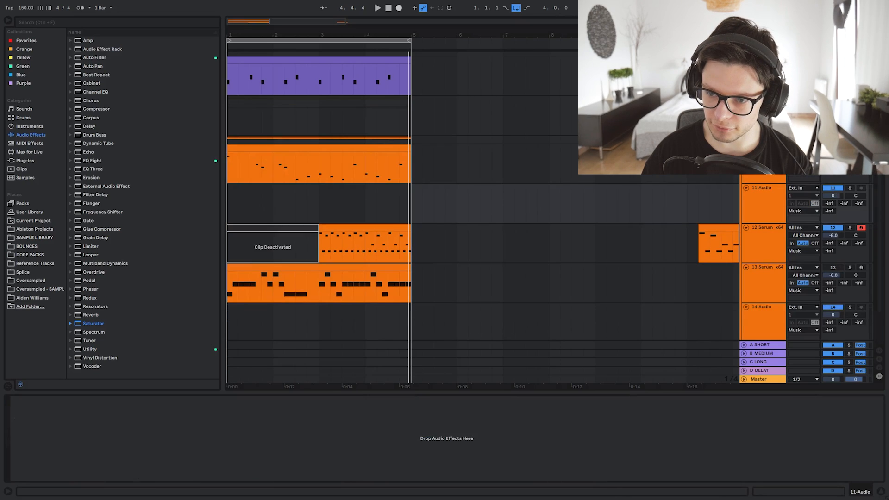
key("ctrl+v")
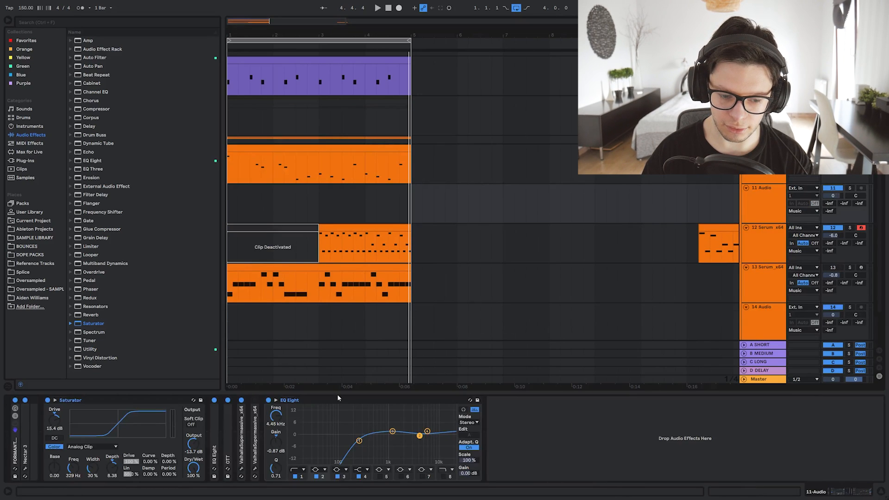
left_click(319, 149)
Try the HD_Gm_140BPM_Rain_Adlib2 vocal on the new audio track, transposed 10 semitones.
scroll(245, 198, "up", 4)
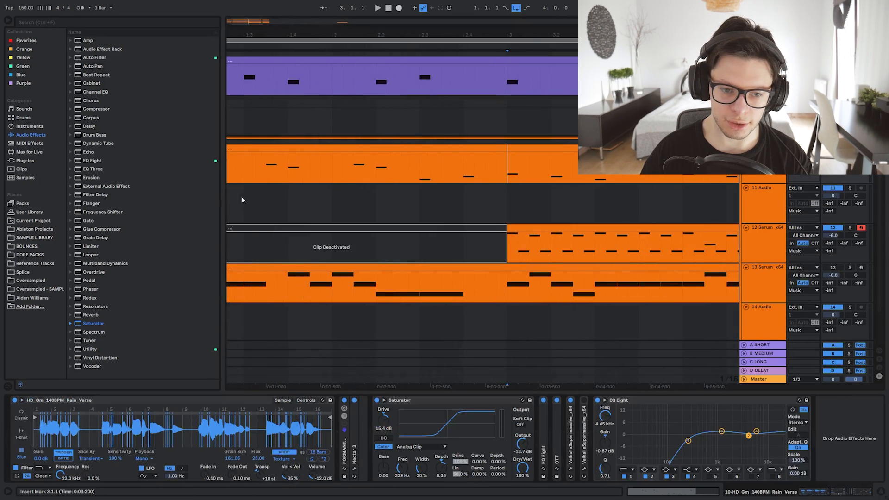
left_click_drag(242, 198, 315, 185)
left_click(534, 135)
key("0")
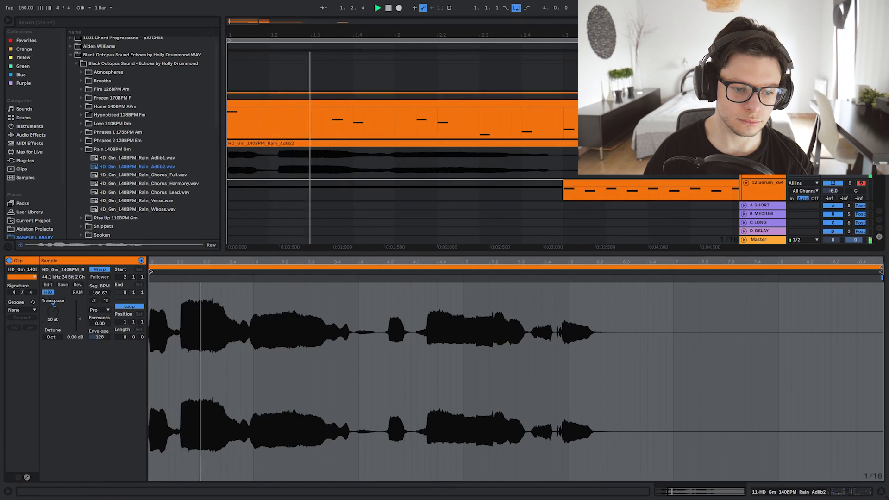
left_click_drag(198, 279, 246, 281)
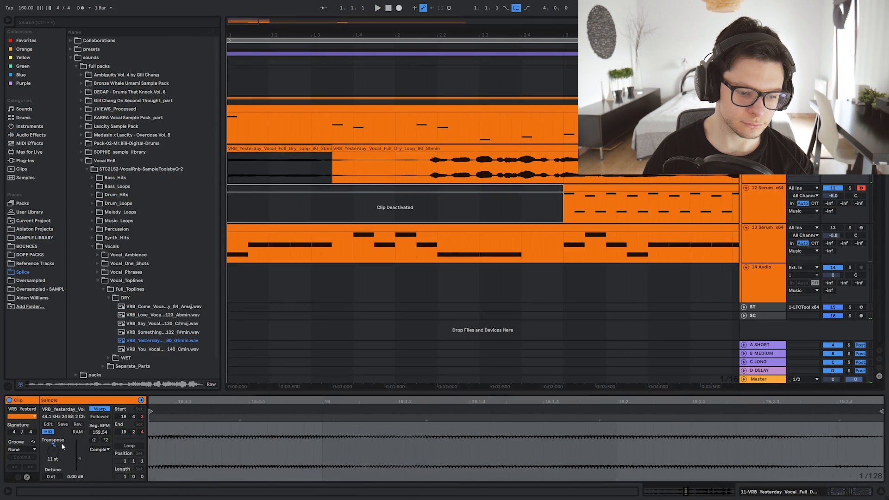
Cut the VRB_Yesterday vocal, transposed 11 semitones, into short slices from bar 3 on track 11 while playing from bar 3.
key("space")
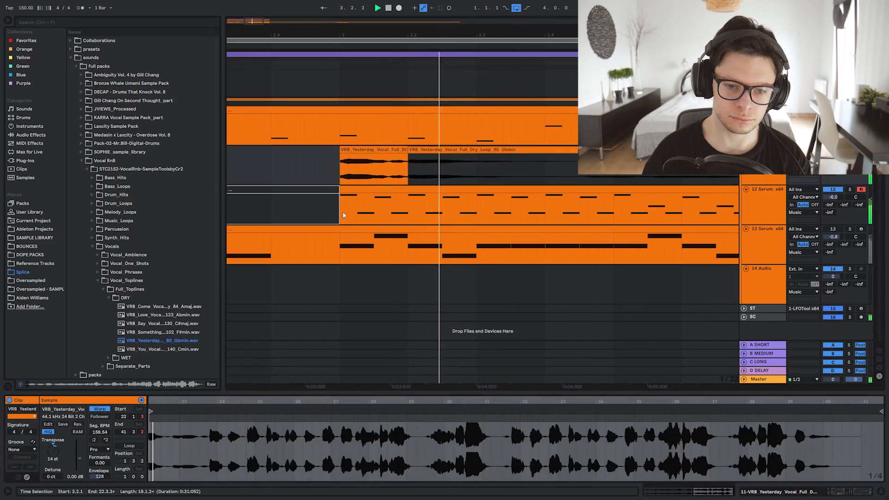
key("space")
left_click(341, 177)
key("space")
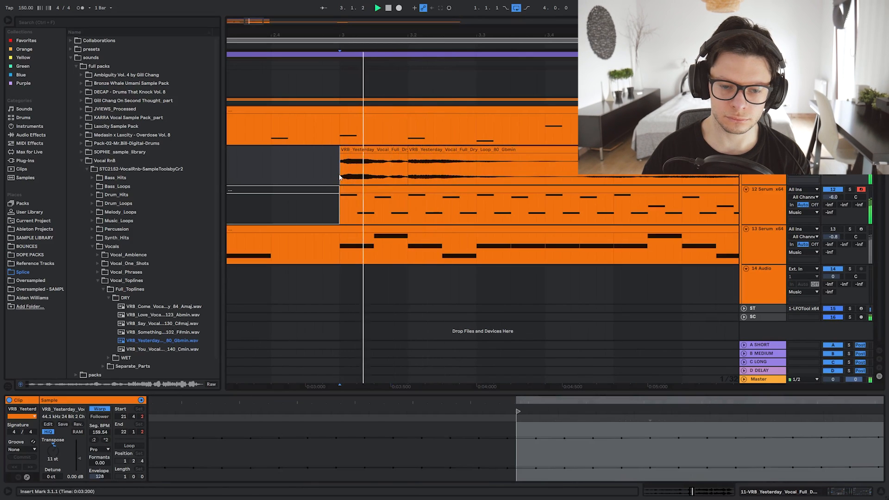
key("space")
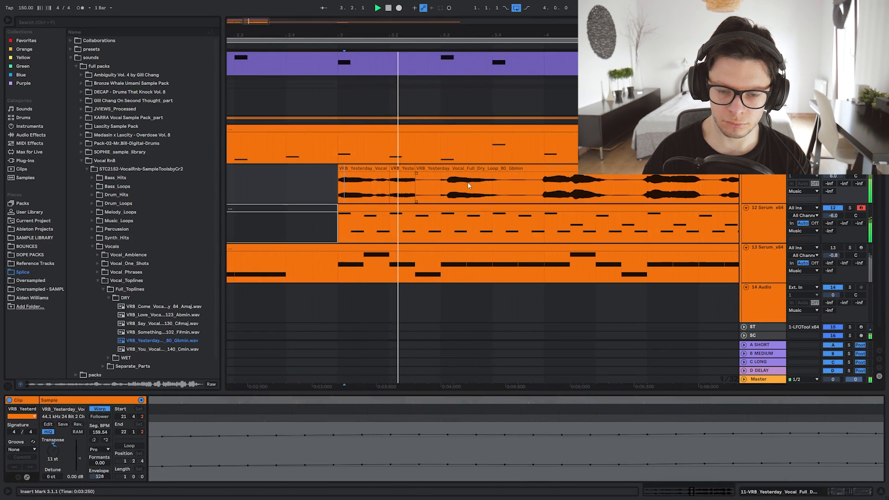
scroll(467, 183, "up", 3)
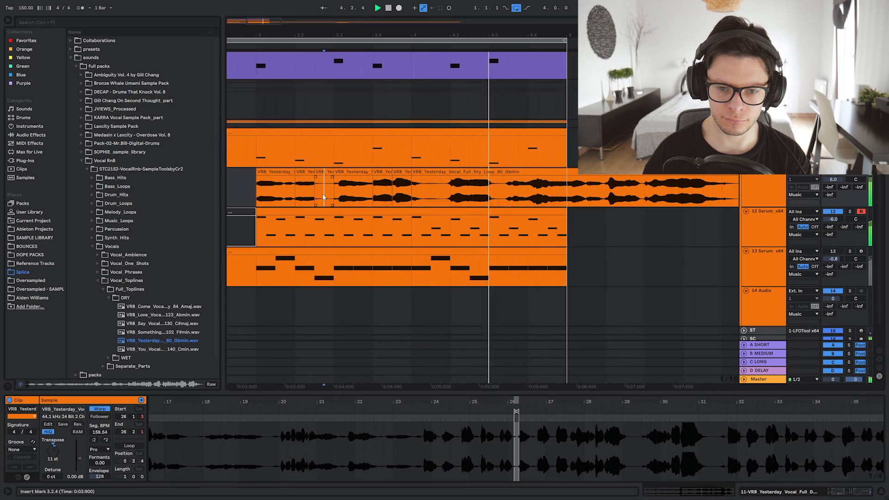
Rearrange the VRB_Yesterday slices across the four bars, reverse one slice, save the project, and review the slices during playback.
key("space")
left_click_drag(459, 178, 484, 198)
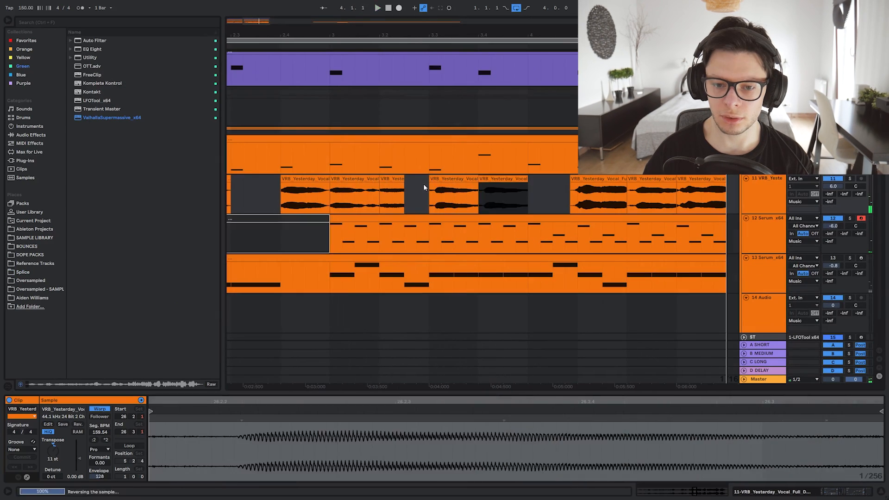
scroll(503, 200, "down", 4)
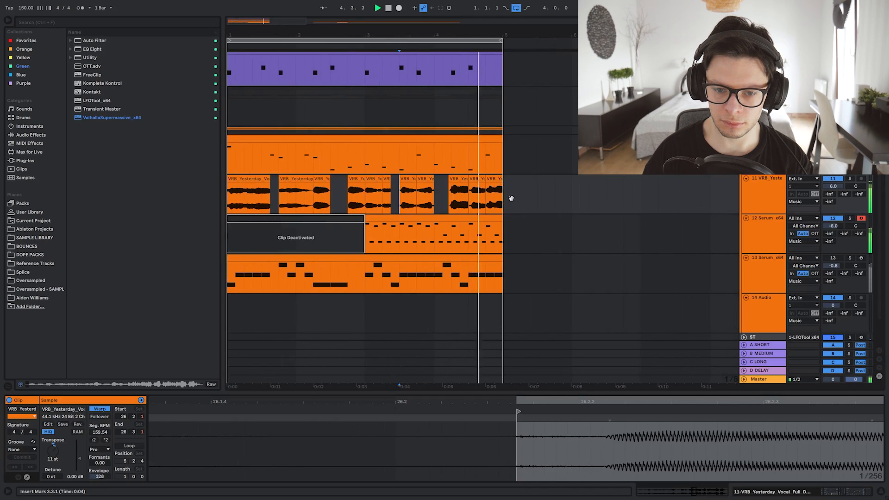
left_click_drag(606, 194, 229, 193)
key("ctrl+s")
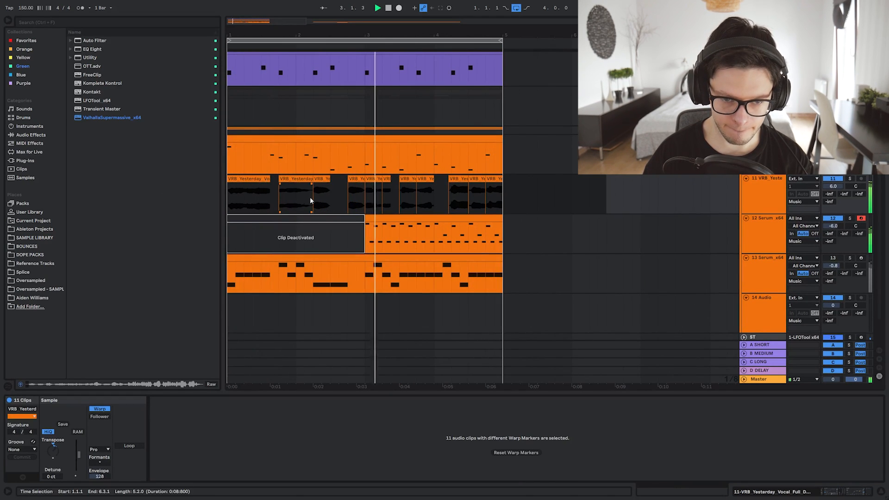
left_click(317, 198)
left_click(365, 195)
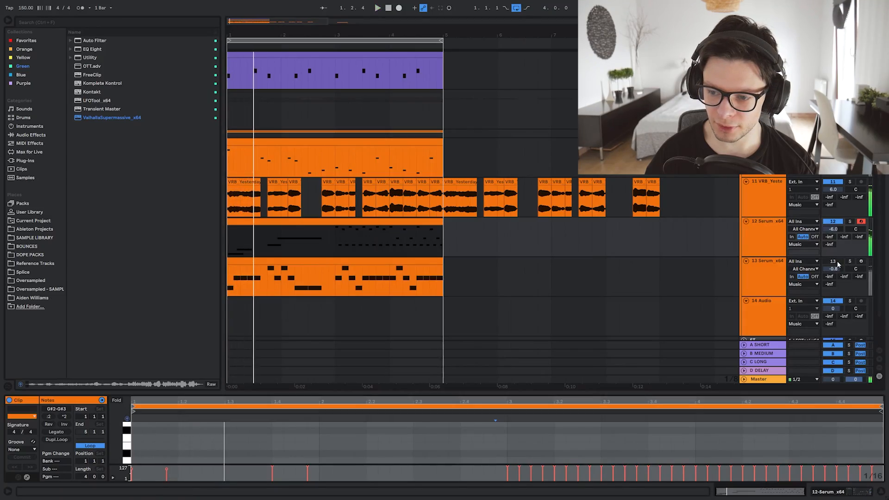
Delete bars 1 and 2 of the track 12 Serum clip and compare the loop with track 13 switched on and off.
left_click(837, 263)
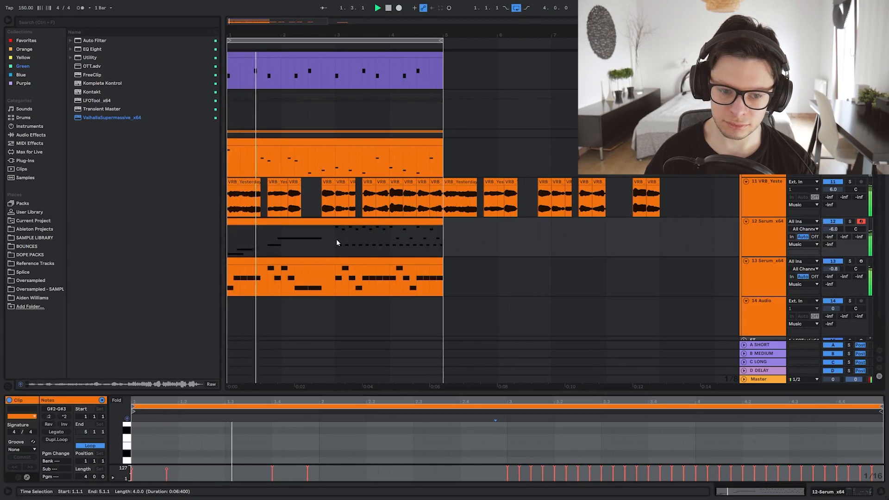
left_click_drag(336, 239, 165, 233)
key("Delete")
scroll(267, 233, "up", 3)
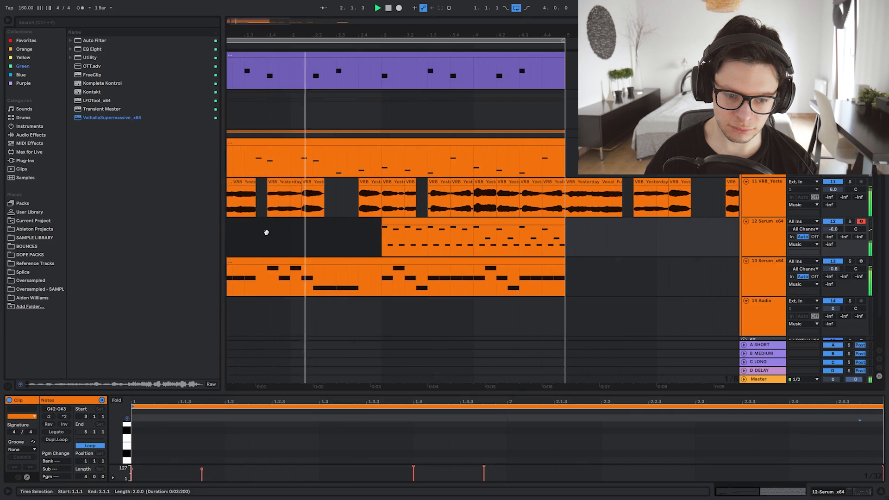
left_click_drag(266, 232, 363, 235)
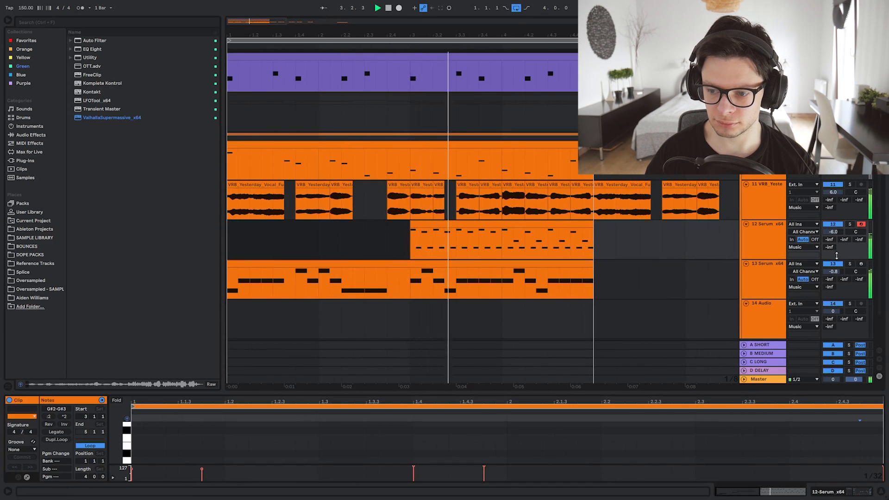
left_click(832, 263)
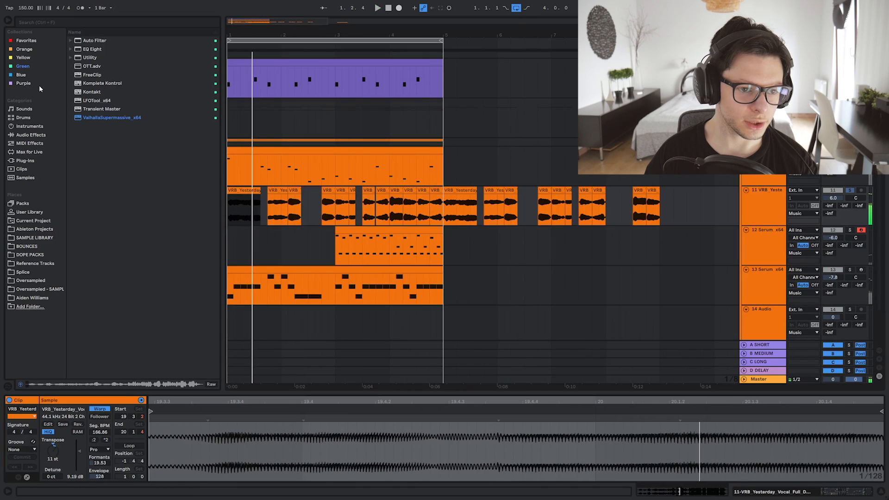
Add PitchMonster to the VRB_Yesterday vocal track, load its Big Chorus factory preset and play the loop.
left_click(58, 161)
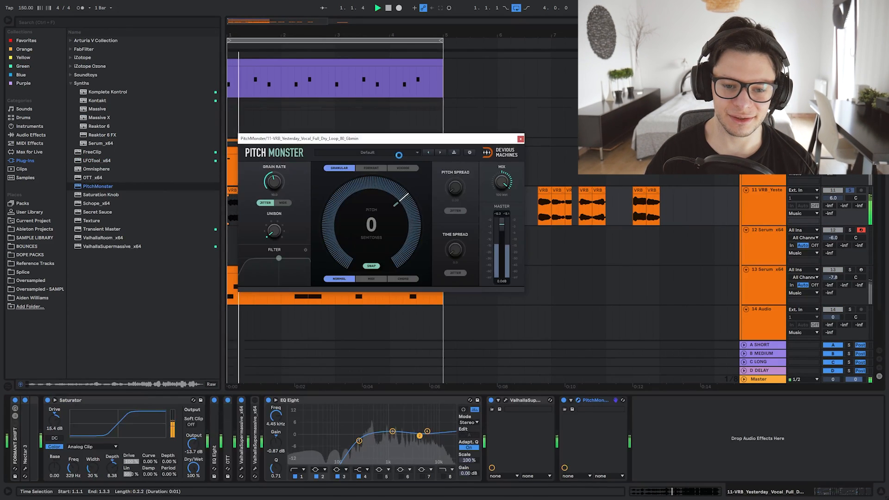
key("space")
left_click(380, 152)
mouse_move(345, 160)
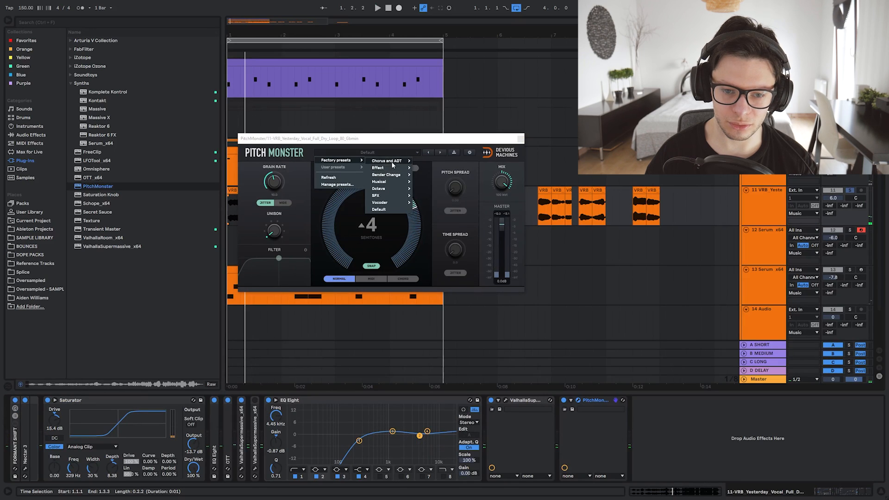
mouse_move(391, 161)
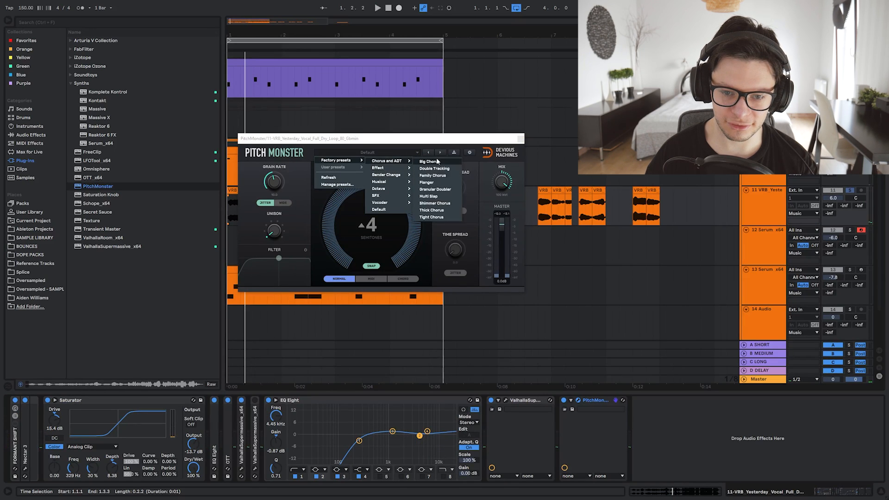
left_click(436, 161)
key("space")
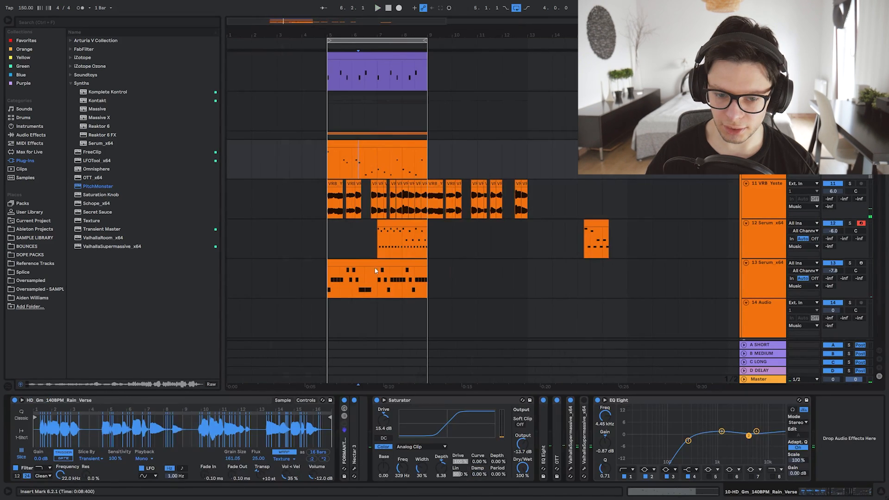
Move the track 13 Serum clip to bar 9 and duplicate the track 12 Serum clip into the second four bars.
left_click_drag(374, 267, 475, 267)
left_click(397, 225)
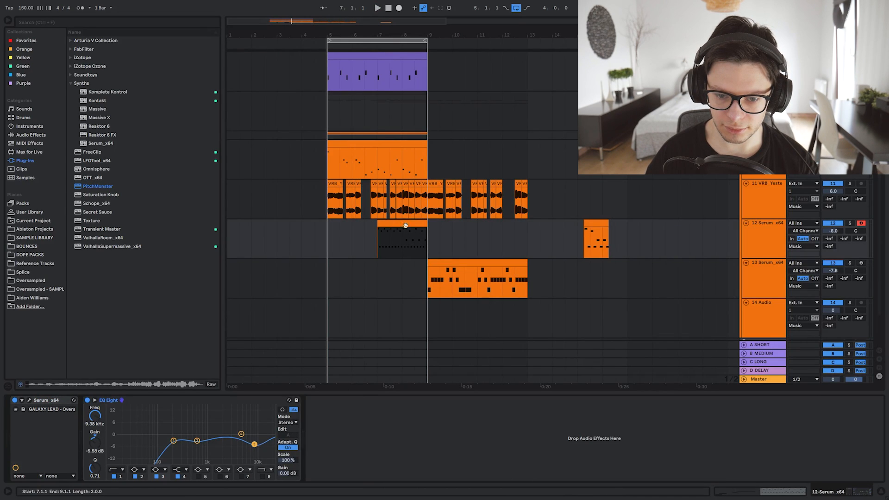
key("ctrl+d")
Duplicate the clips of all tracks from the drums down to track 10 into bars 9 to 12 and play from bar 9.
left_click(407, 140)
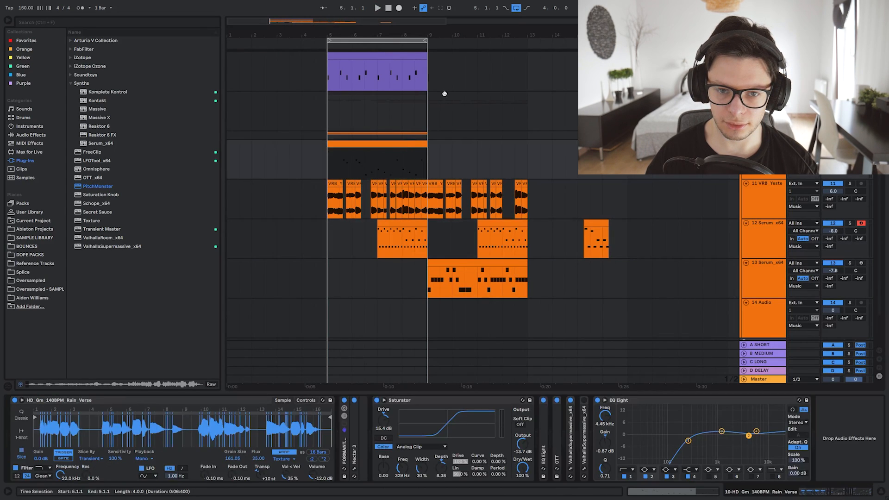
left_click(418, 56, "shift")
key("ctrl+d")
left_click(430, 102)
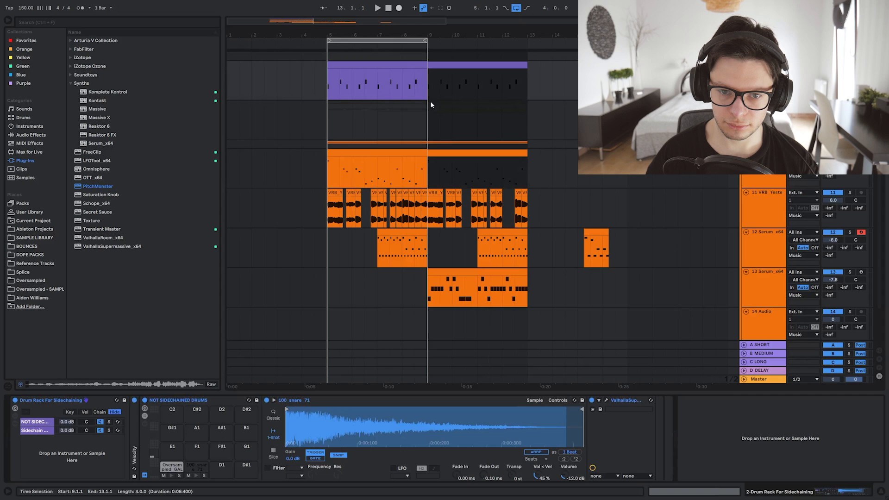
key("space")
key("space")
scroll(607, 176, "down", 2)
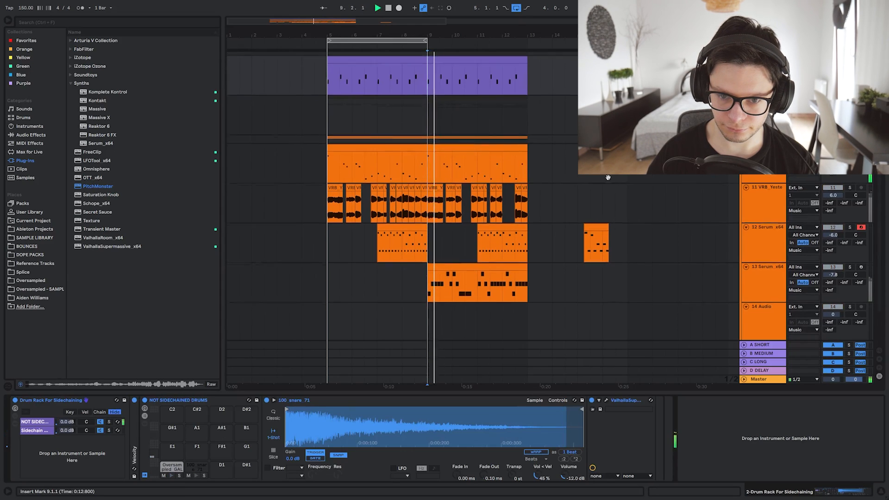
Insert eight bars of silence at bar 5 so the existing arrangement starts at bar 13.
left_click(403, 138)
key("s")
left_click(438, 141, "shift")
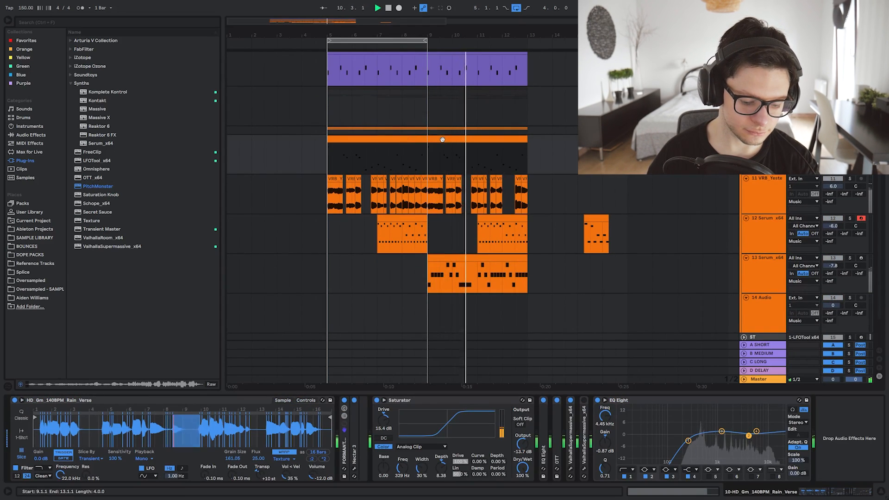
key("ctrl+i")
key("space")
Fill bars 5 to 12 with two copies of the track 10 vocal chop clip and copy the chord group's eight bars there.
left_click_drag(540, 140, 339, 140)
left_click(555, 144)
key("Delete")
left_click(412, 139)
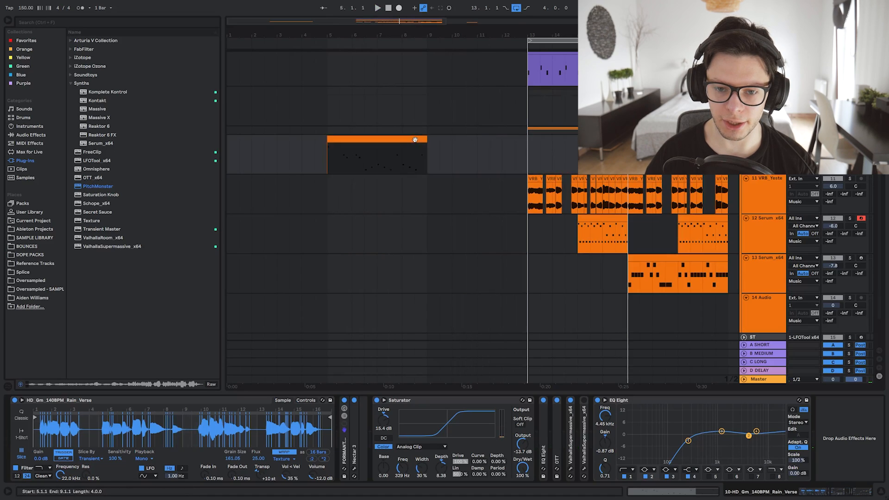
key("ctrl+d")
left_click_drag(364, 36, 364, 18)
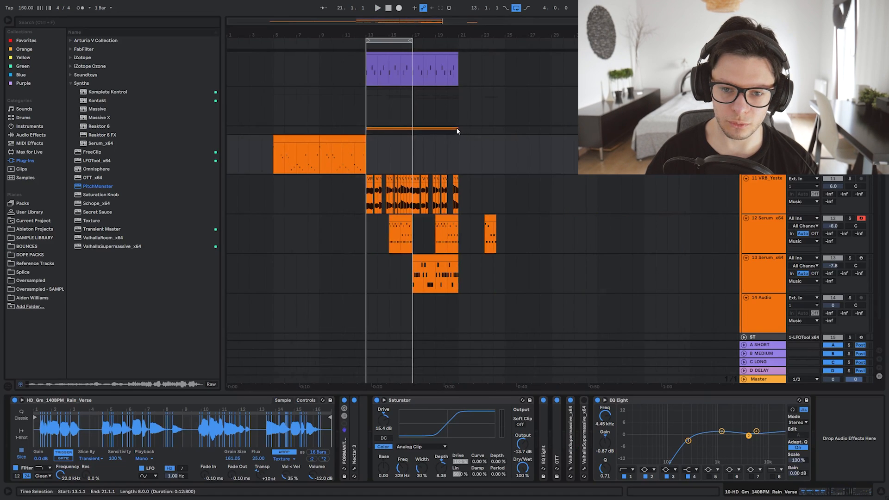
left_click(288, 130)
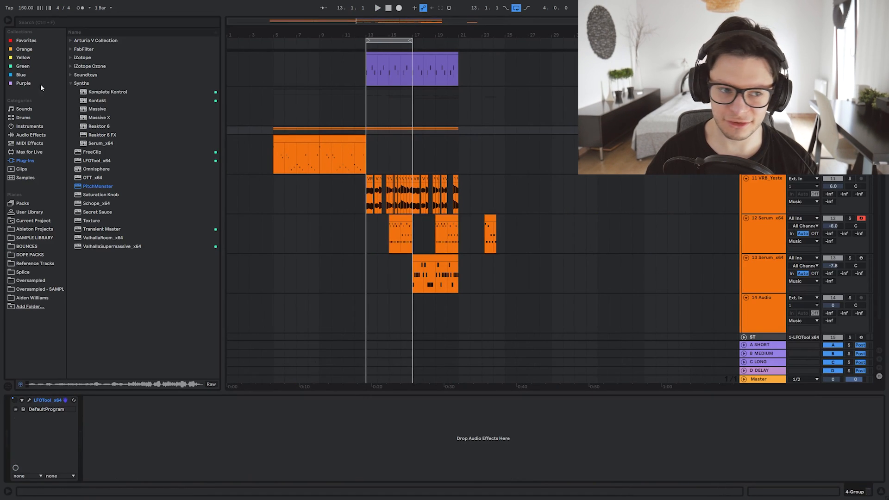
Add Auto Filter to the chord group and automate its filter frequency, starting at 444 Hz at bar 5.
left_click(23, 66)
left_click_drag(95, 40, 330, 159)
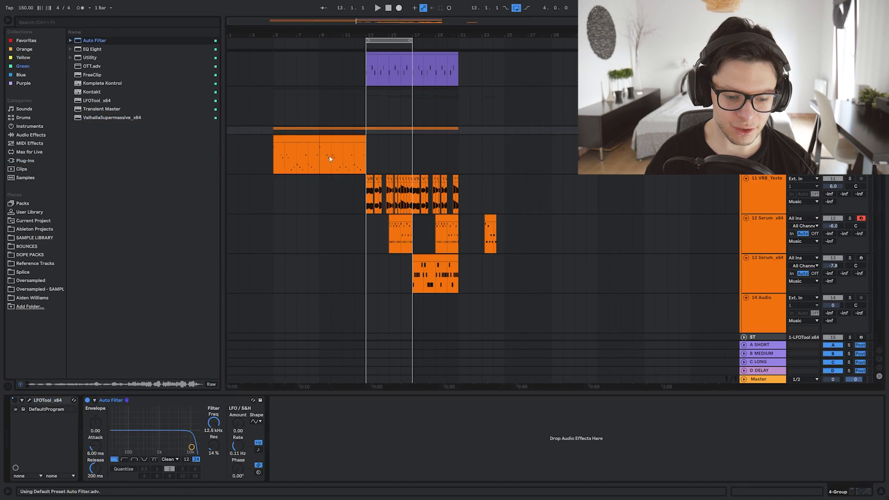
left_click_drag(214, 422, 214, 446)
right_click(214, 425)
left_click(242, 439)
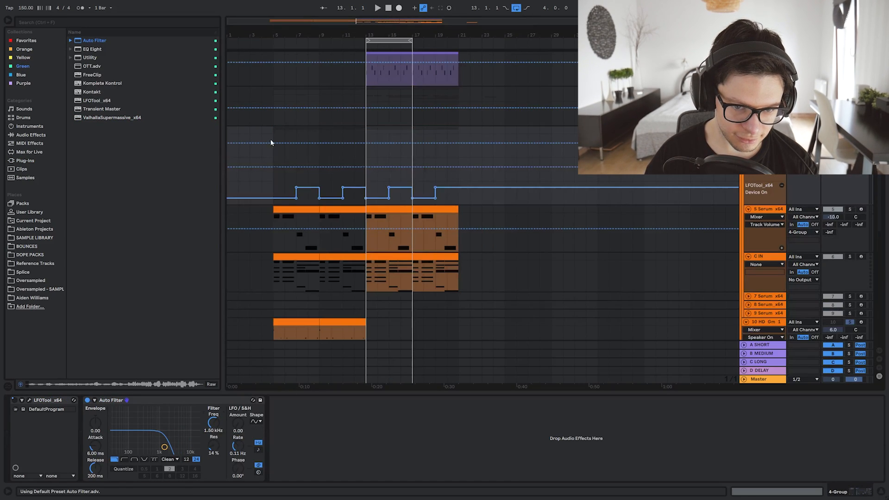
left_click(272, 173)
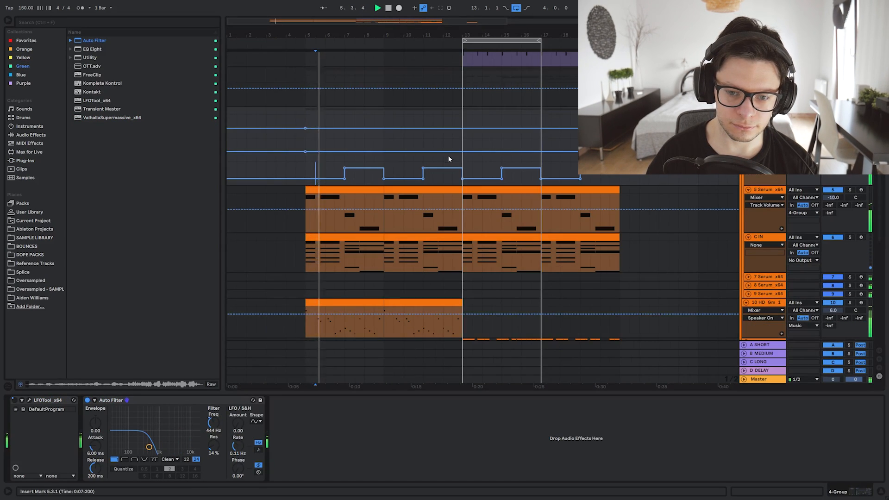
Delete the chord group's clips from 12.3.1 to 13.1.1 and ramp the filter frequency upward from bar 5 to bar 13.
left_click_drag(461, 112, 454, 111)
key("Delete")
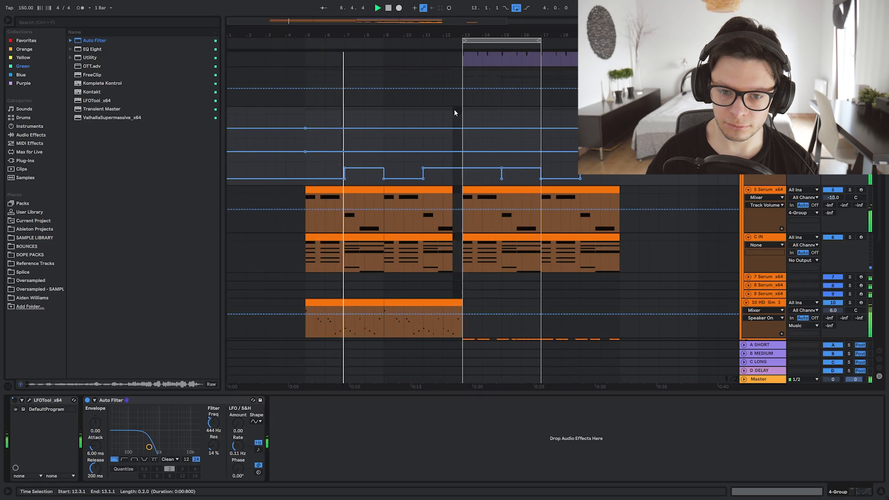
left_click(433, 111)
left_click_drag(453, 152, 444, 149)
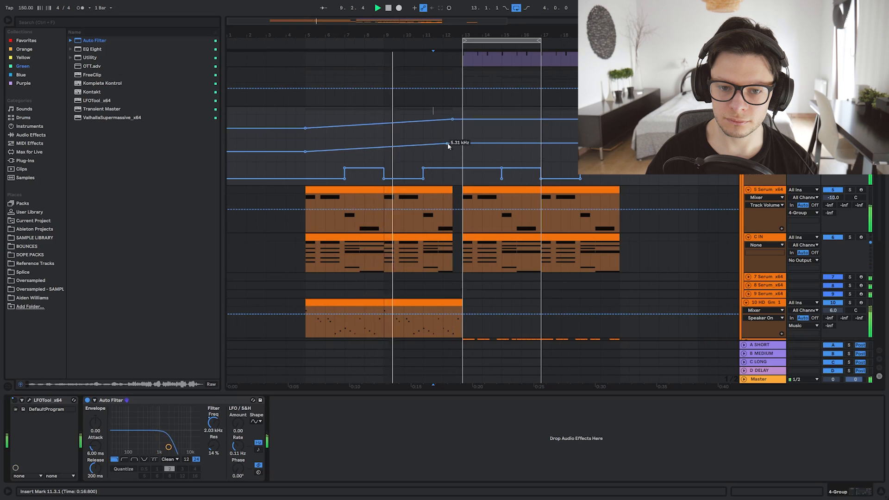
mouse_move(451, 143)
left_mouse_down()
mouse_move(430, 146)
mouse_move(473, 141)
mouse_move(462, 142)
left_mouse_up()
left_click(472, 140)
left_click(472, 140)
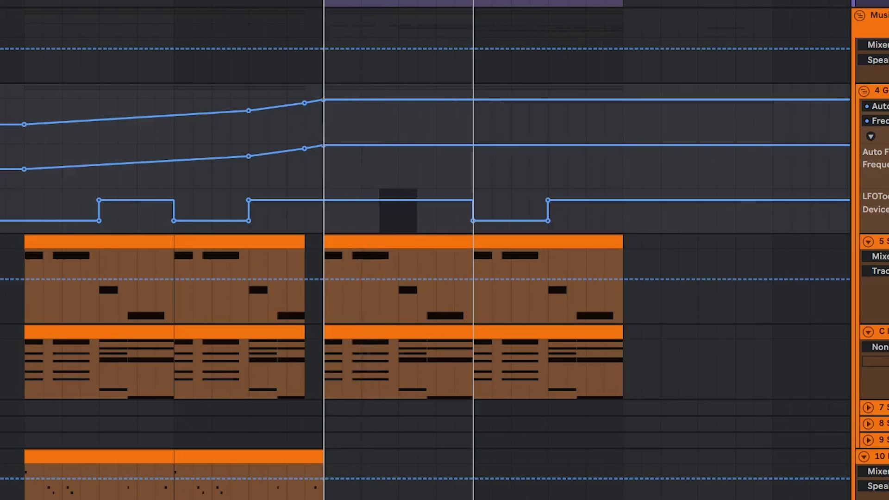
Clear the chord group's LFOTool Device On automation across about bars 16 to 20 and hide the automation lanes.
left_click(517, 8)
left_click_drag(531, 179, 609, 179)
key("Delete")
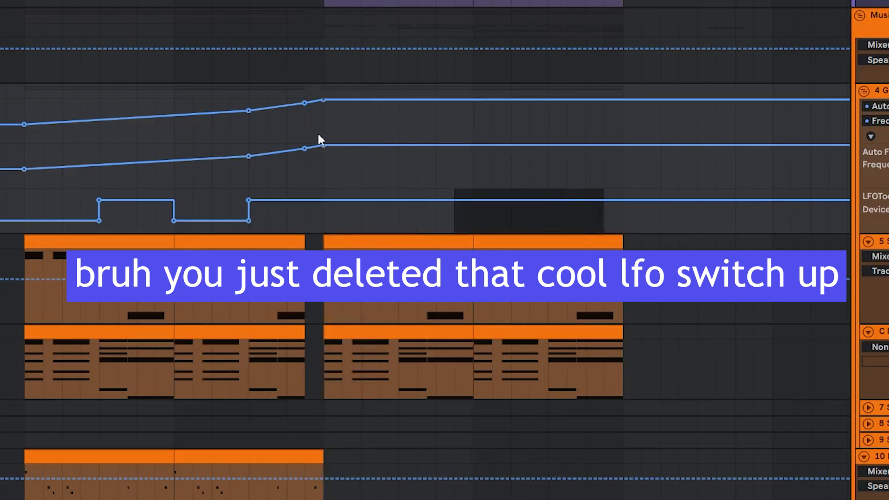
left_click(6, 200)
key("a")
Insert a new audio track below the drums, colour it purple and show the Oversampled sample folder.
scroll(450, 176, "down", 2)
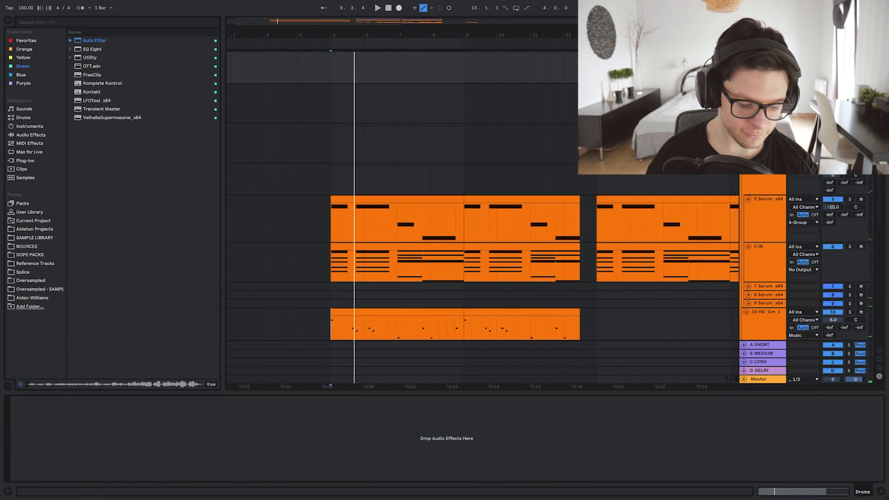
key("ctrl+t")
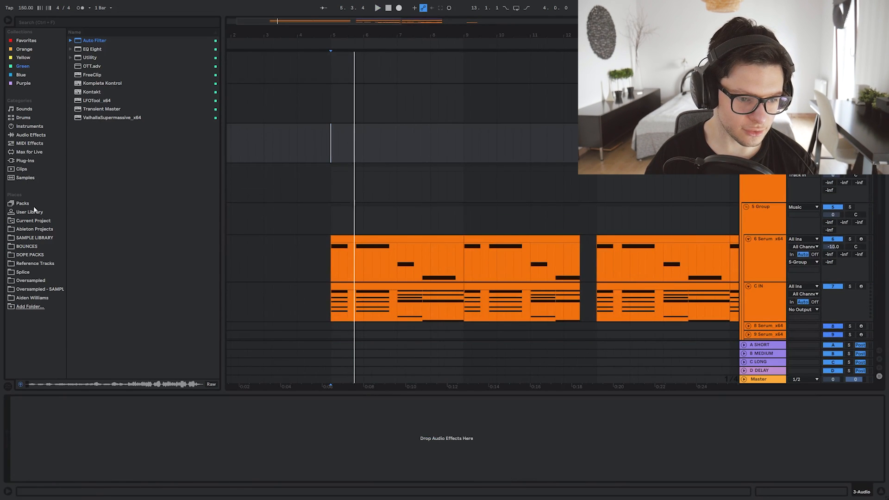
left_click(31, 280)
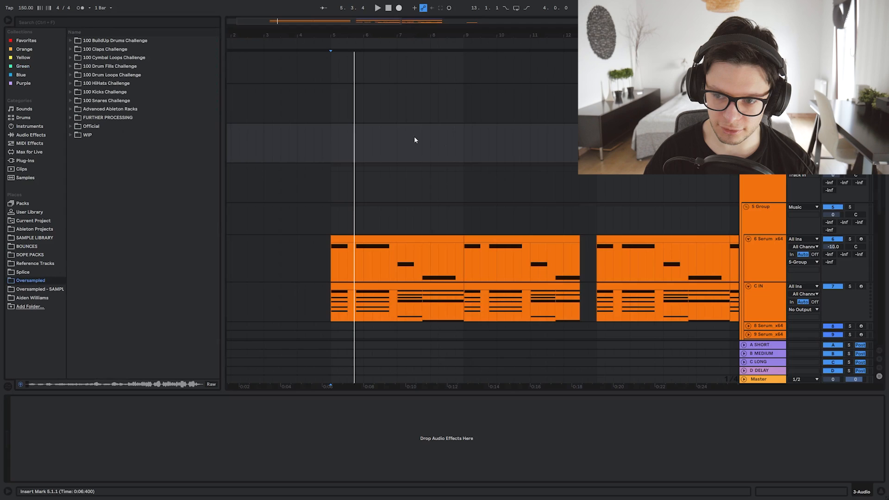
right_click(763, 143)
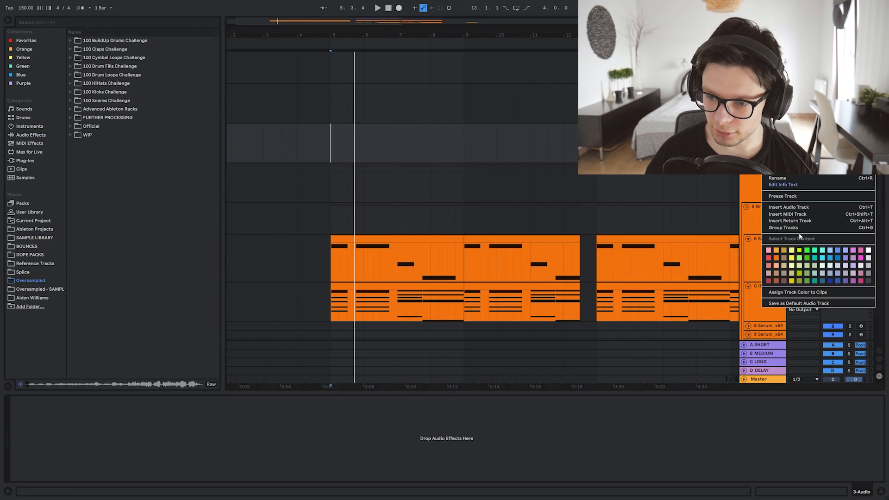
left_click(848, 281)
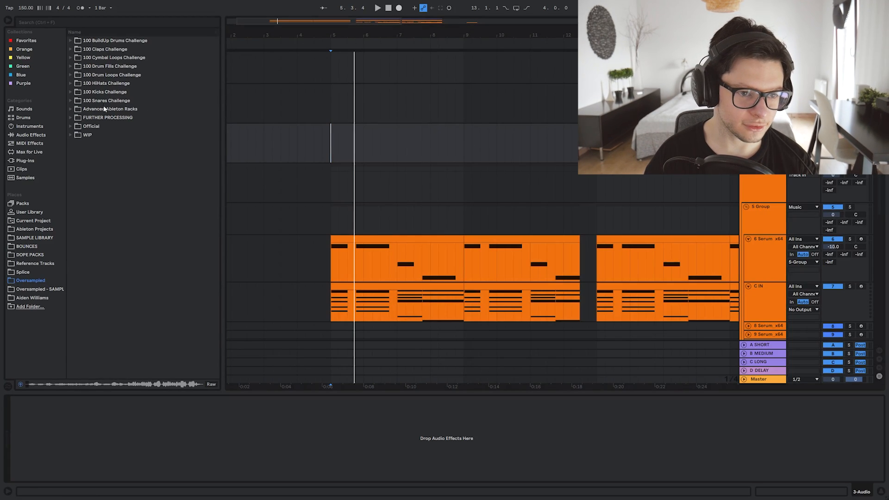
Audition the 100 BuildUp Drums Challenge loops, place 100_buildup_drums_10_150 at bar 5 on the new track and play it.
left_click(111, 75)
left_click(88, 75)
left_click(113, 40)
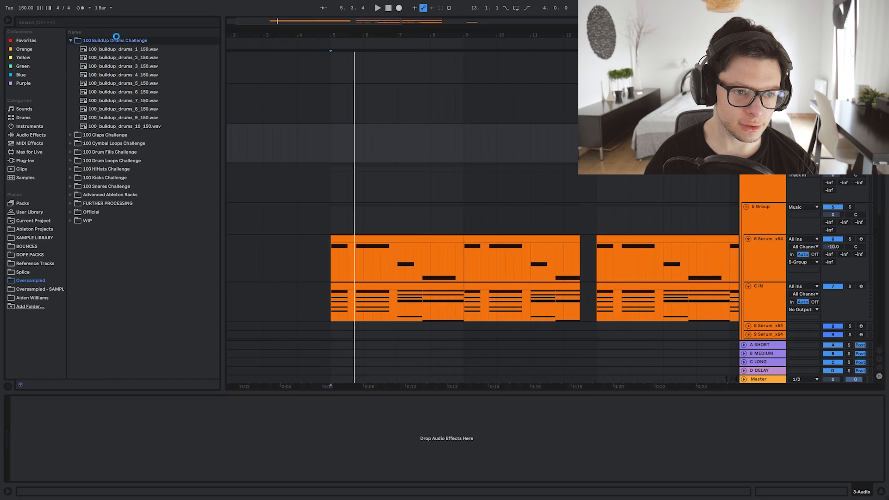
left_click(125, 110)
left_click(138, 118)
left_click(140, 126)
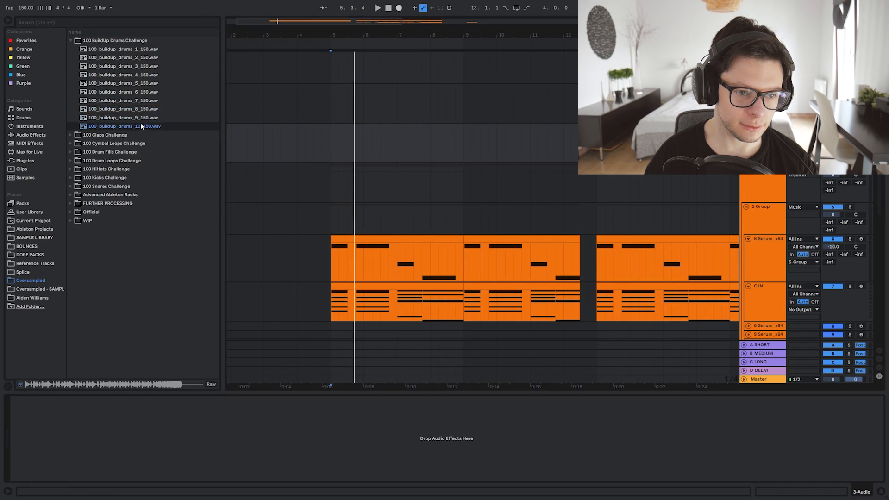
left_click(142, 108)
mouse_move(141, 126)
left_mouse_down()
mouse_move(363, 163)
mouse_move(338, 143)
left_mouse_up()
key("space")
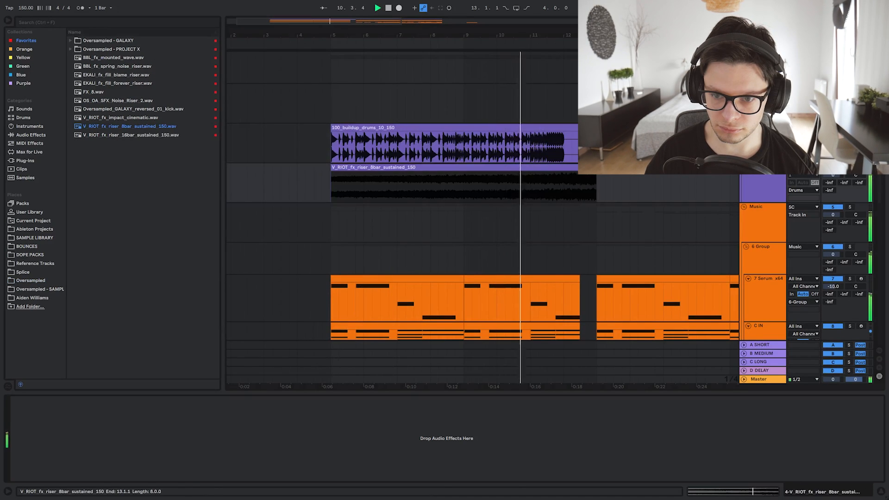
Shorten the V_RIOT_fx_riser_8bar_sustained_150 clip to end at bar 12 and adjust its track volume.
left_click_drag(596, 168, 563, 174)
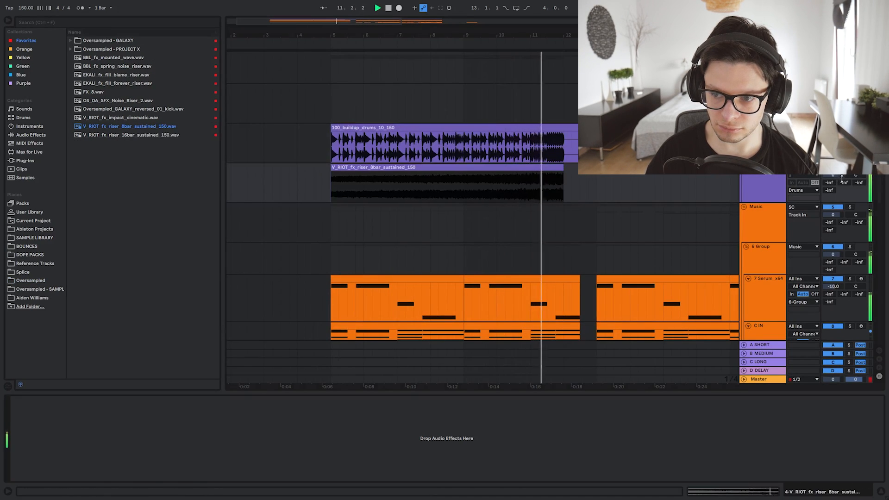
mouse_move(832, 176)
left_mouse_down()
mouse_move(833, 192)
mouse_move(832, 178)
left_mouse_up()
left_click(775, 183)
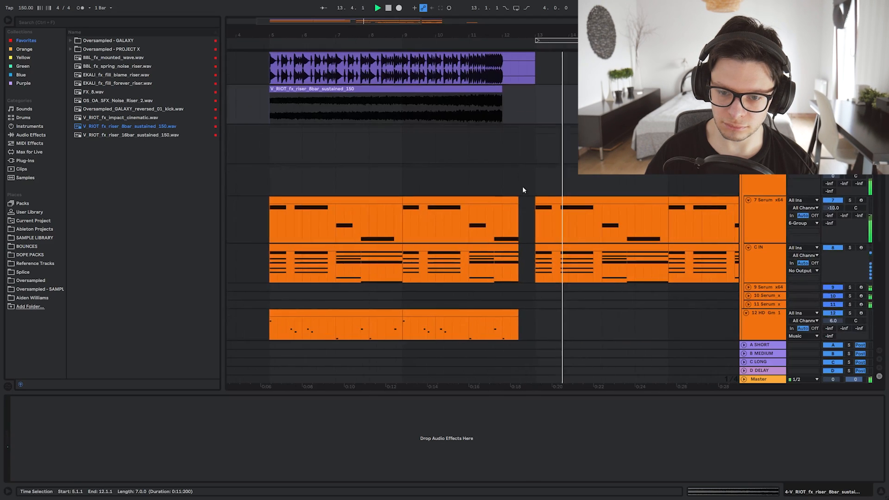
Place V_RIOT_fx_impact_cinematic on a new audio track just before bar 5 and play it with the buildup.
left_click(454, 119)
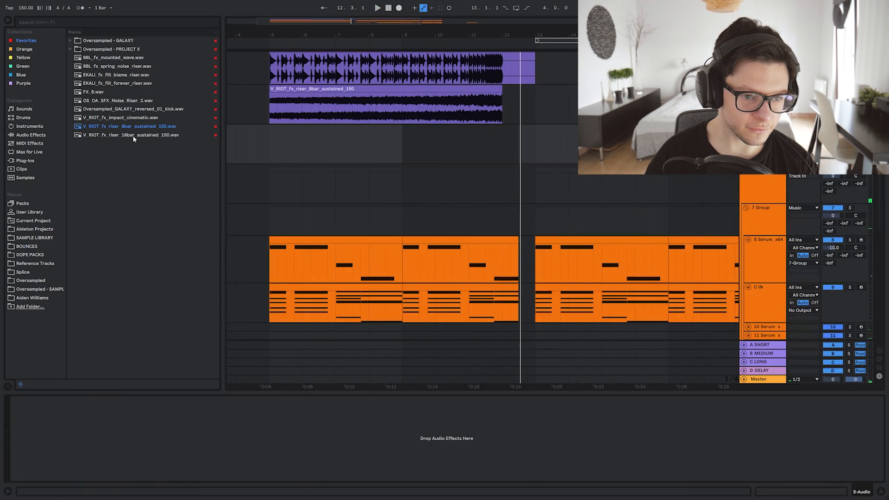
left_click_drag(111, 118, 342, 199)
key("space")
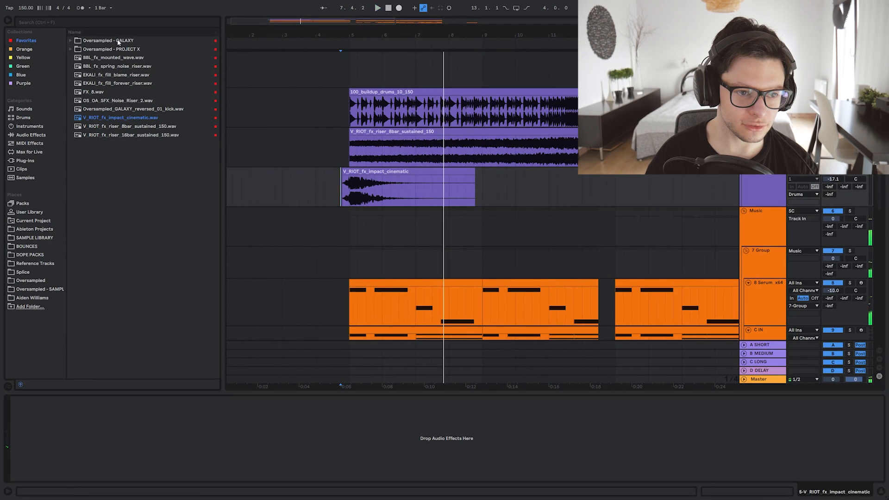
Insert an audio track above the impact and audition the risers in the Oversampled - PROJECT X FXs folder.
left_click(121, 49)
left_click(98, 75)
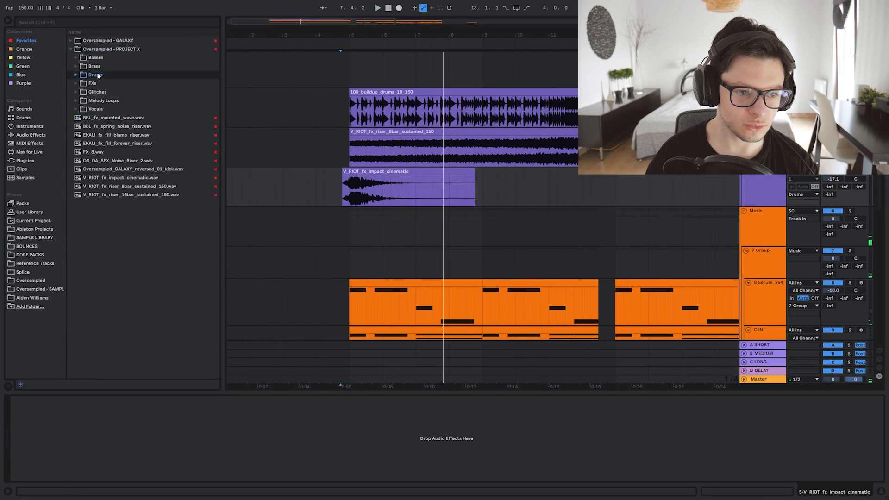
left_click(100, 84)
left_click(102, 118)
left_click(342, 149)
key("ctrl+t")
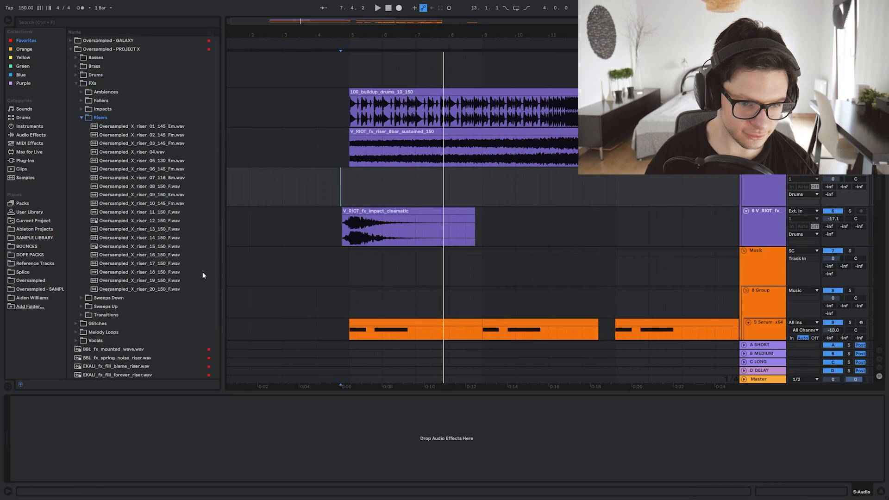
left_click(201, 289)
left_click_drag(201, 289, 181, 263)
Place Oversampled_X_sweep_up_10 from the Sweeps Up folder at bar 5 on the new audio track.
left_click(101, 118)
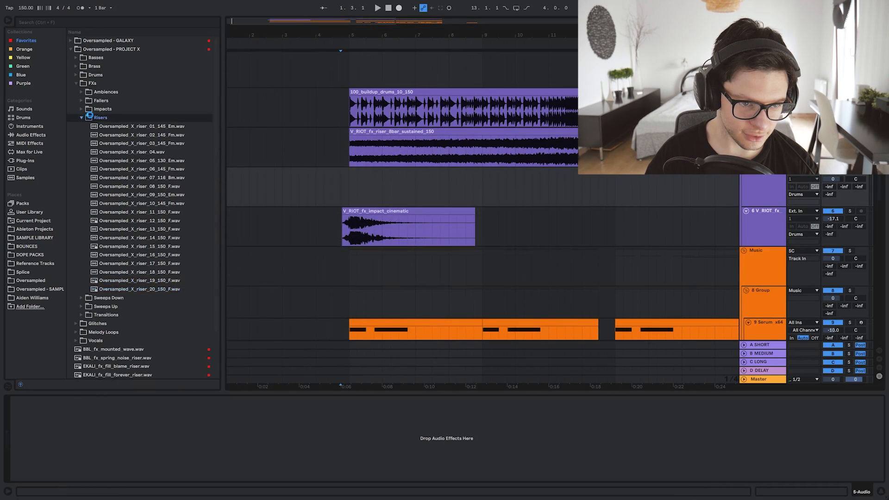
left_click(110, 134)
left_click_drag(166, 221, 589, 185)
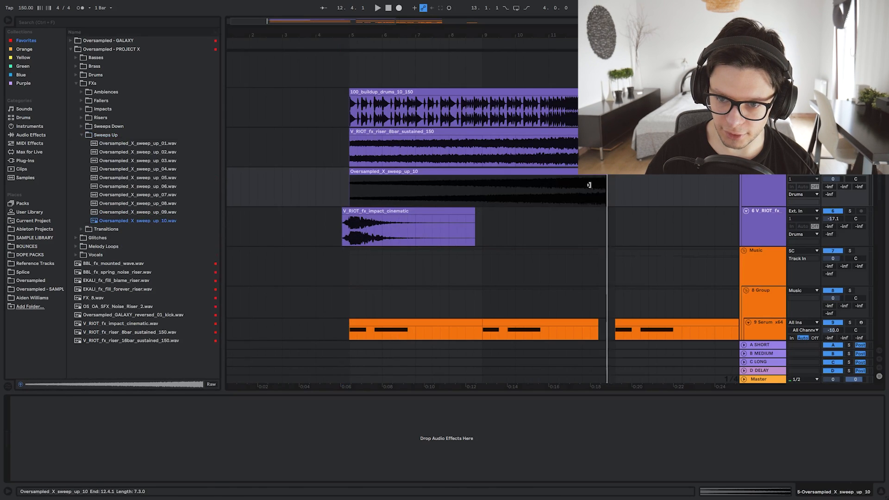
Shorten the Oversampled_X_sweep_up_10 clip to end at bar 12 and set its track volume to -16.4 dB.
left_click(558, 196)
key("space")
left_click_drag(833, 179, 833, 203)
key("space")
key("space")
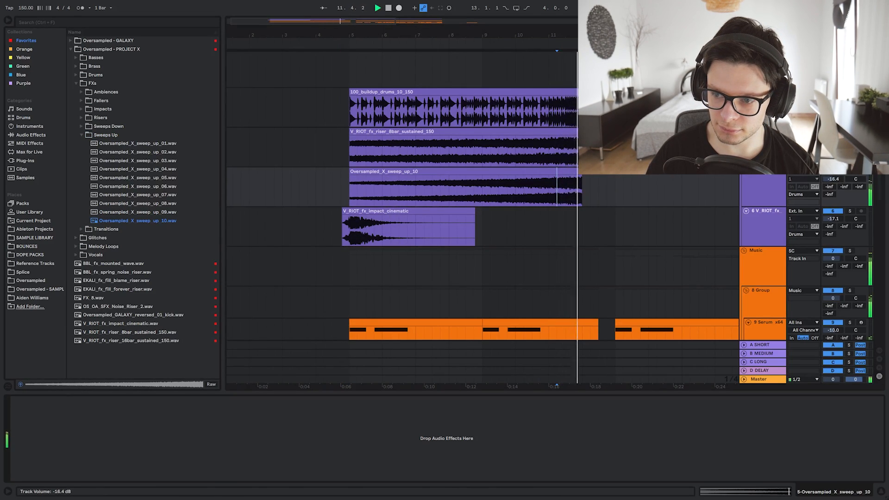
key("space")
key("space")
left_click_drag(581, 185, 561, 68)
key("space")
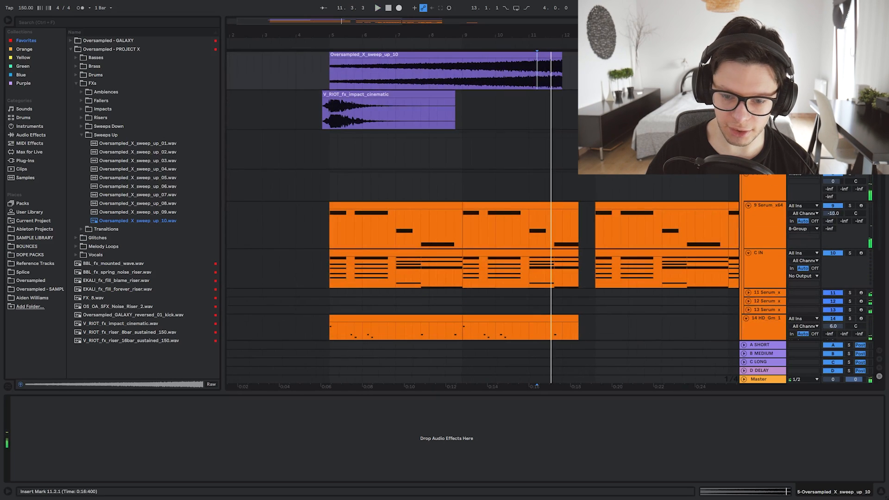
Place 100_drum_fill_25_150 from the 100 Drum Fills Challenge folder at bar 12 and delete the 100_drum_fill_14_150 clip.
scroll(463, 218, "down", 3)
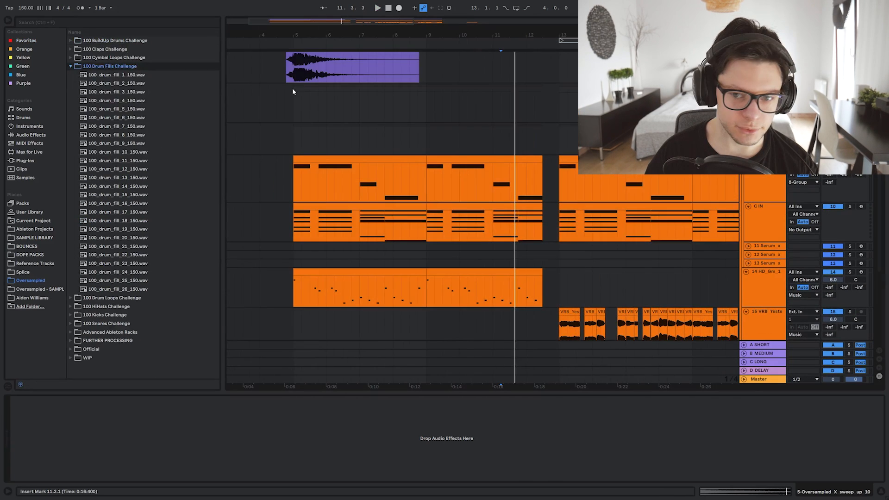
scroll(540, 120, "up", 2)
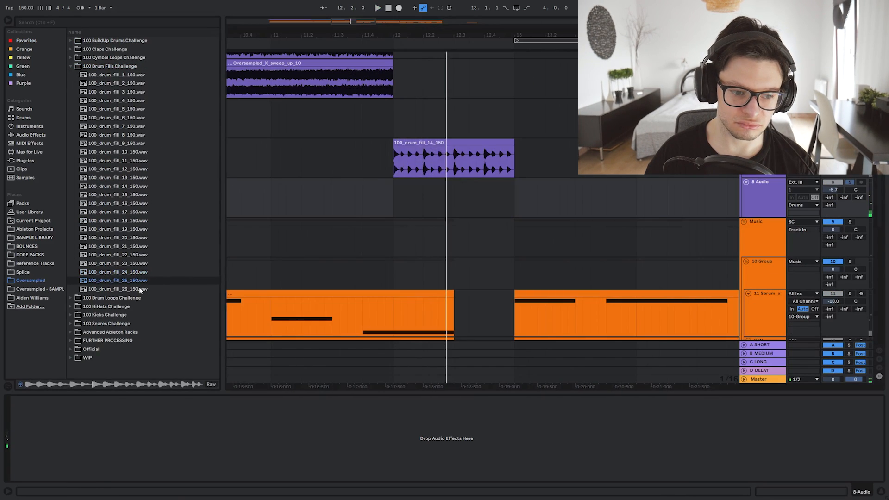
left_click(138, 288)
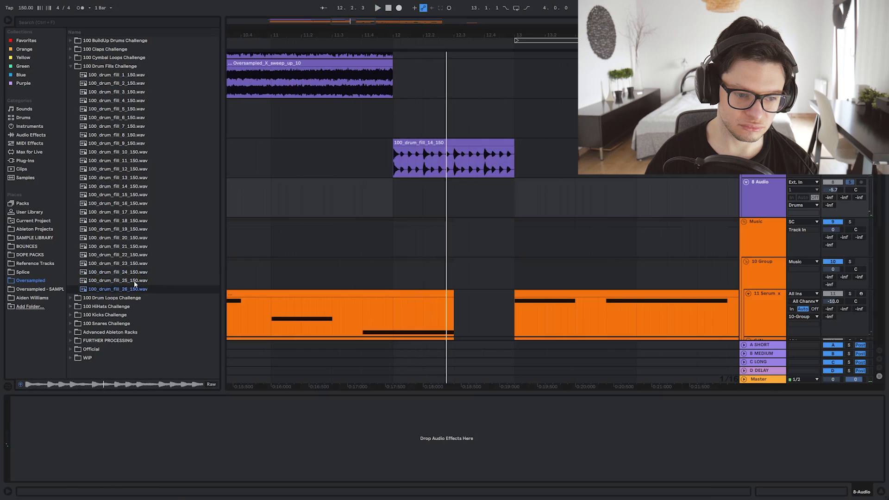
left_click_drag(134, 282, 393, 200)
left_click(421, 143)
key("Delete")
Place 100_drum_fill_13_150 on the track above the other fill, from 12.3 to bar 13, and play it.
left_click(134, 171)
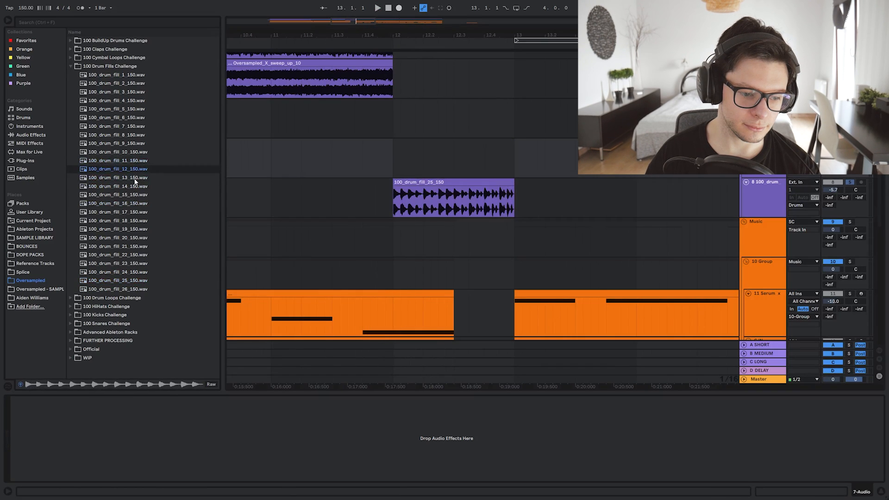
left_click_drag(135, 180, 450, 143)
key("space")
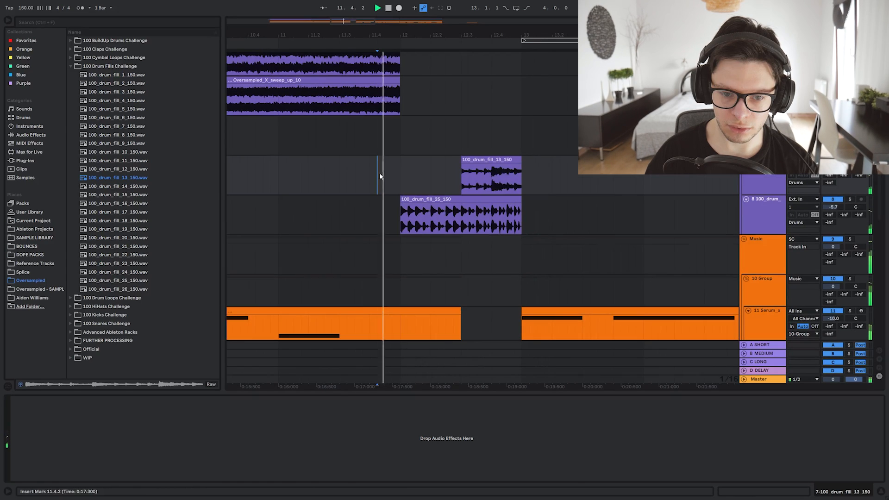
Try deleting the first half of the 100_drum_fill_25_150 clip up to 12.3 and undo the deletion.
left_click_drag(459, 213, 386, 211)
key("Delete")
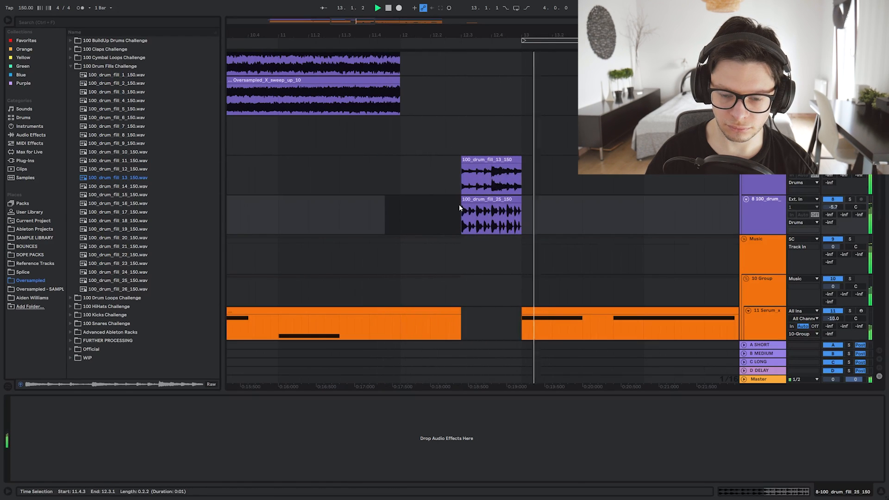
key("ctrl+z")
Insert an audio track above the drum fills and place Oversampled_GALAXY_reversed_01_kick on it, ending at bar 13 with the track volume lowered.
scroll(454, 205, "down", 5)
left_click_drag(452, 203, 520, 221)
scroll(464, 166, "down", 3)
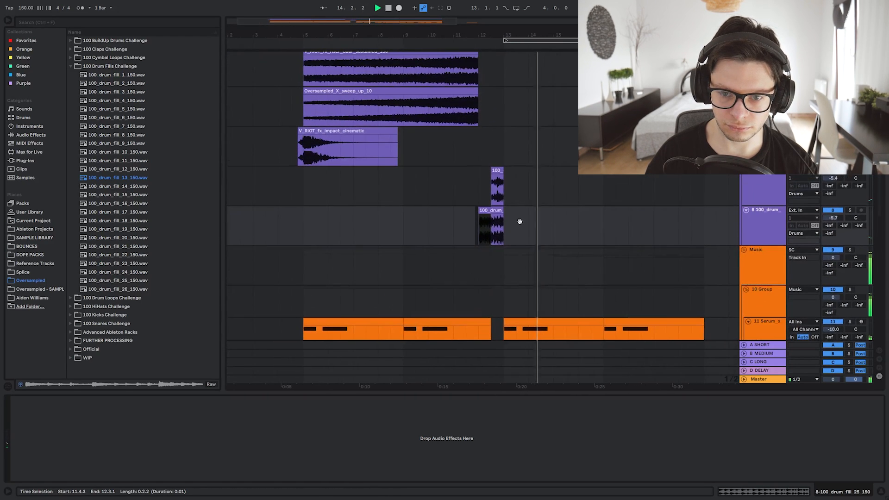
key("space")
left_click(316, 128)
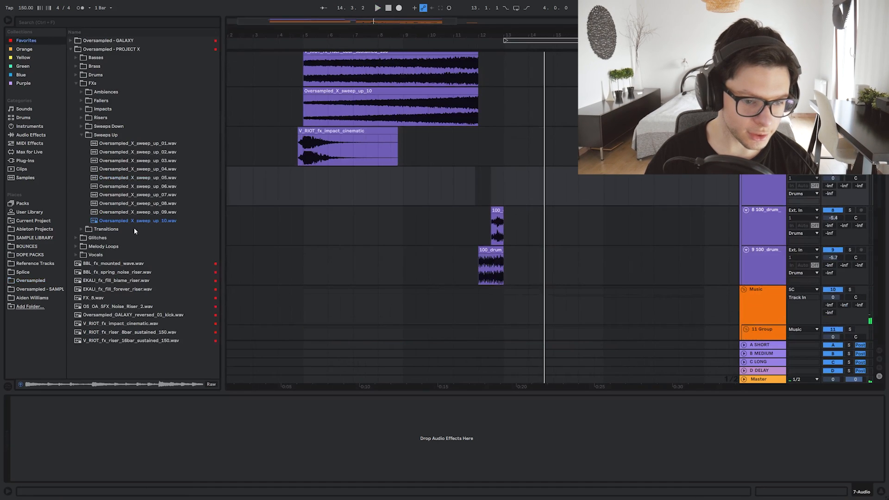
left_click(27, 41)
left_click_drag(161, 109, 509, 183)
scroll(510, 181, "up", 5)
left_click(515, 183)
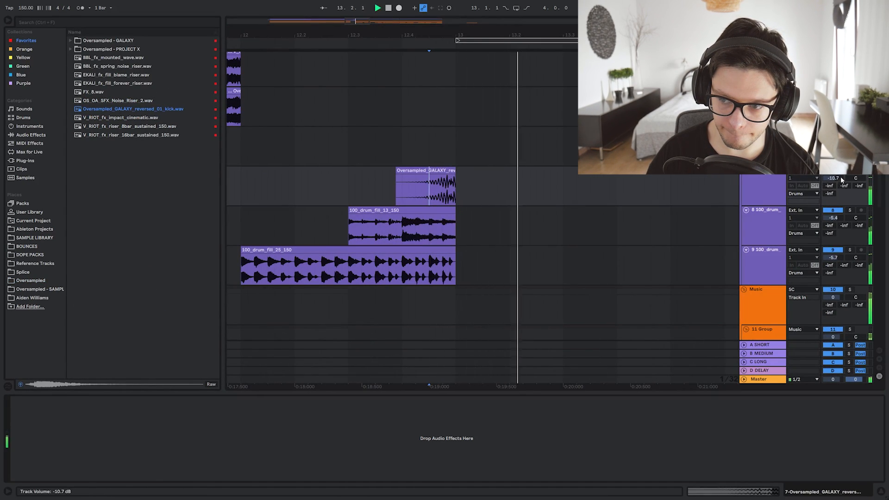
Place BBL_fx_spring_noise_riser from 12.3 to bar 13 on a new audio track at -13.6 dB, shaped with an EQ Eight.
key("space")
left_click_drag(117, 66, 351, 226)
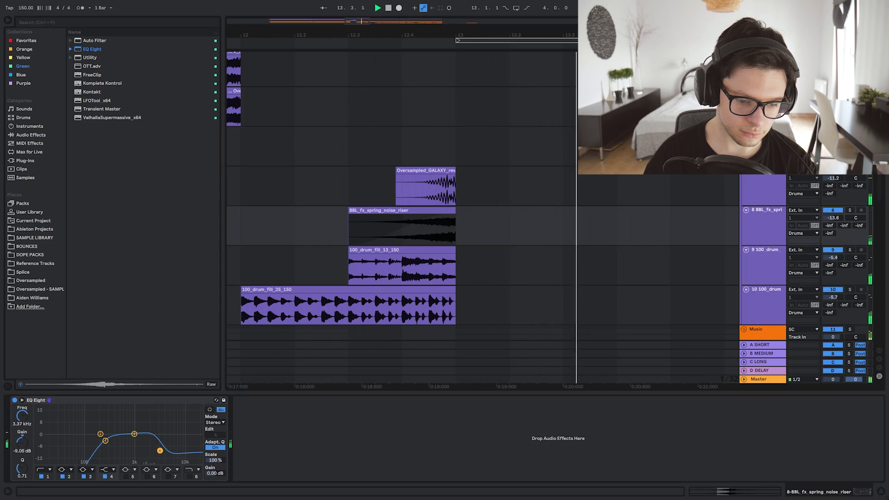
scroll(467, 221, "down", 5)
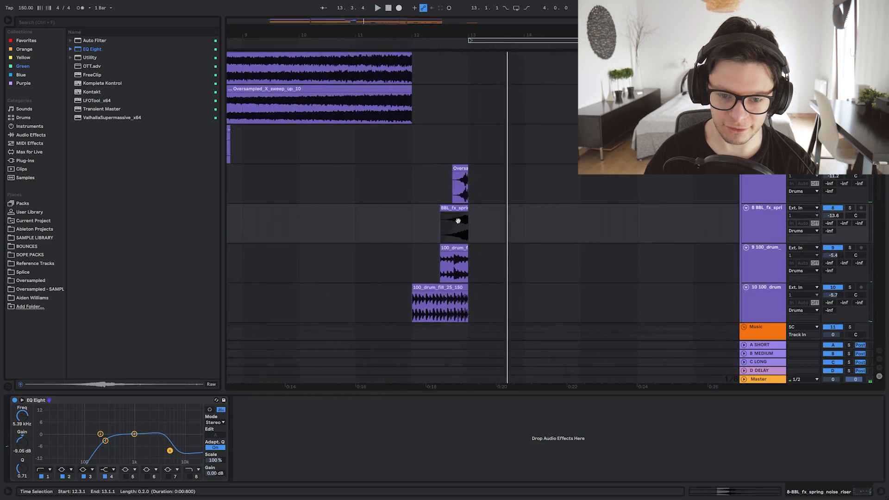
Play from bar 11 into the drop and examine the music clips in the arrangement with the device view hidden.
left_click(385, 213)
key("space")
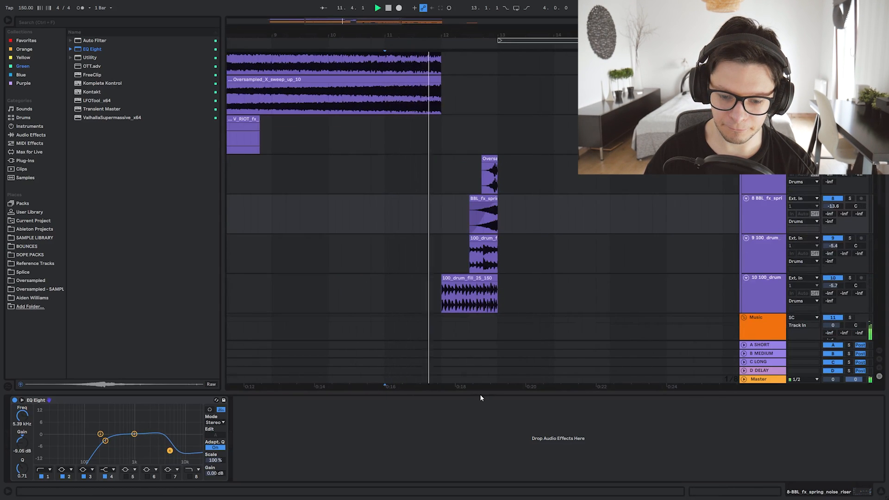
key("ctrl+alt+l")
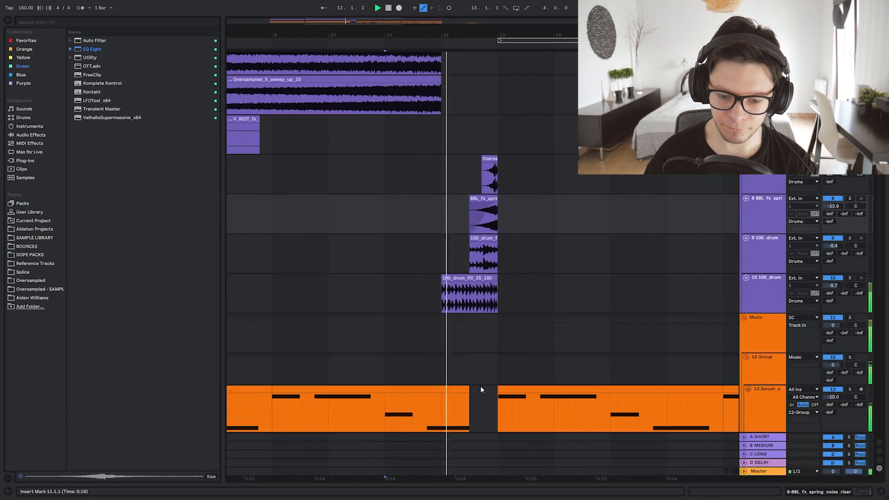
left_click_drag(480, 390, 497, 216)
scroll(494, 259, "down", 4)
left_click_drag(494, 408, 493, 281)
left_click_drag(452, 183, 453, 236)
scroll(453, 231, "up", 4)
left_click_drag(508, 176, 434, 243)
left_click_drag(506, 136, 430, 218)
scroll(430, 222, "down", 3)
left_click_drag(493, 248, 439, 46)
left_click_drag(492, 234, 490, 247)
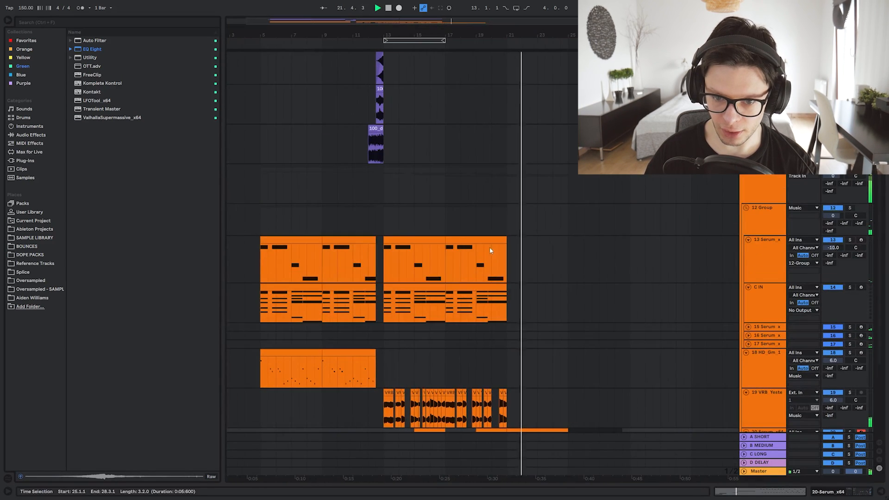
Duplicate the time of bars 13 to 21 across all tracks and play the extended drop.
left_click(489, 240)
left_click(436, 285, "shift")
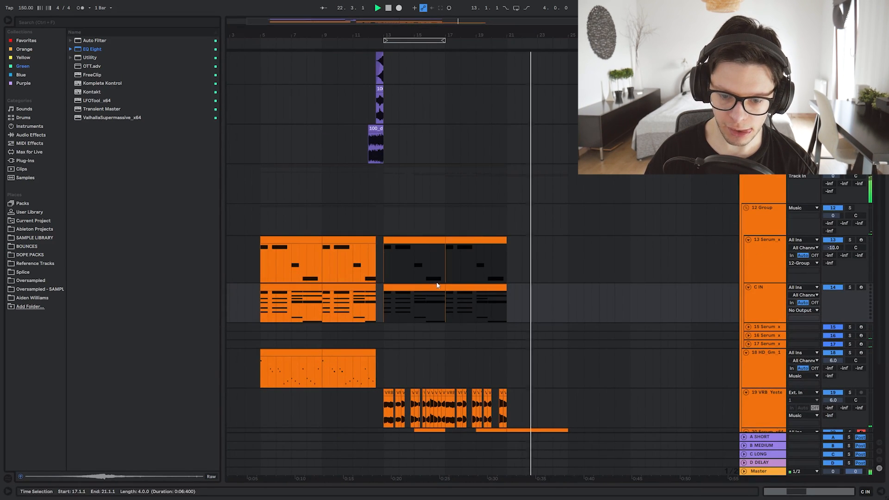
key("ctrl+shift+d")
left_click_drag(489, 356, 470, 204)
left_click(470, 204)
key("space")
key("space")
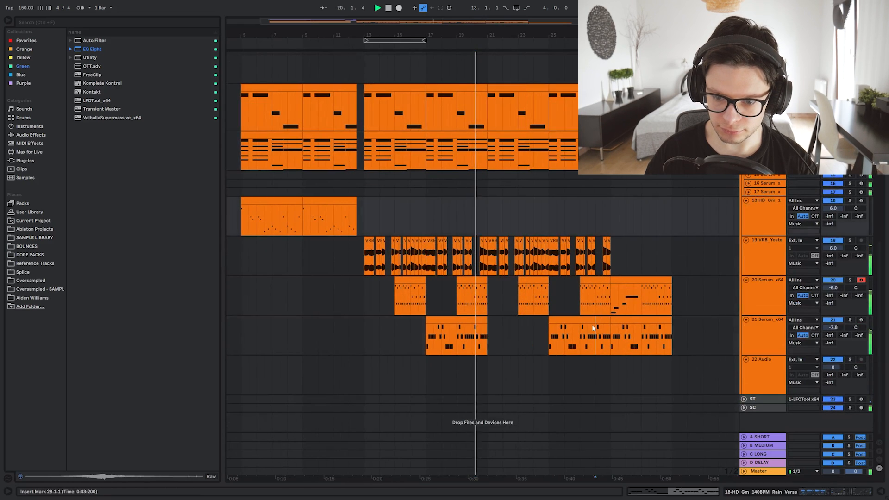
Move the last Serum clips on tracks 20 and 21 four bars earlier so that they end at bar 29.
left_click(592, 321)
left_click(623, 280, "shift")
left_click_drag(600, 320, 537, 322)
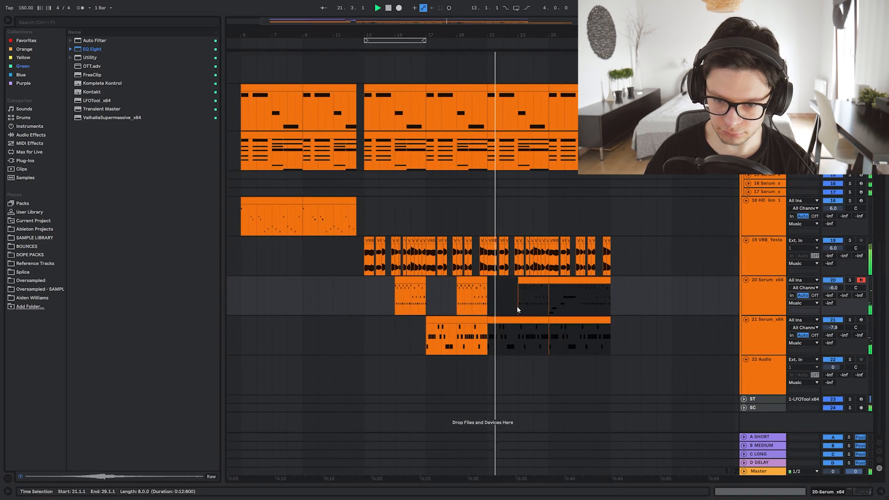
Extend the start of the track 20 Serum clip at bar 23 back to bar 21 and play that section.
left_click(523, 287)
left_click_drag(519, 280, 487, 286)
key("space")
key("space")
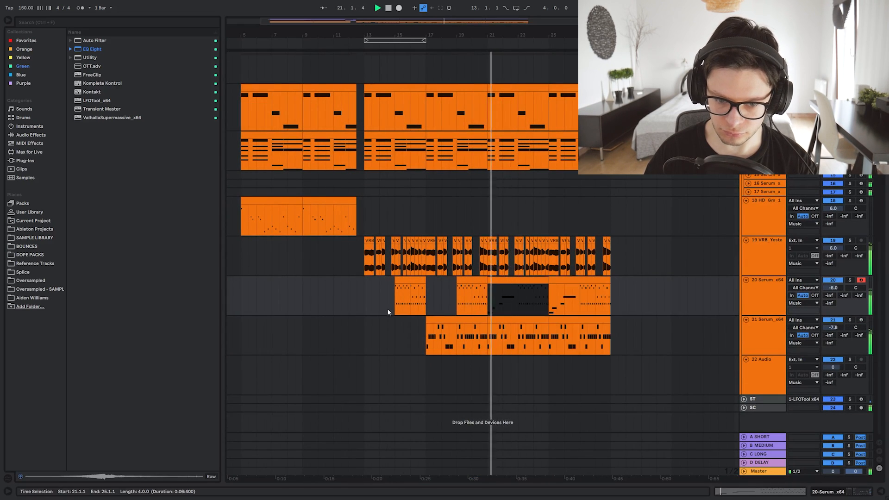
Save the set with the track 21 Serum clip at bars 17 to 21 removed and place the insert marker at bar 5.
left_click(358, 294)
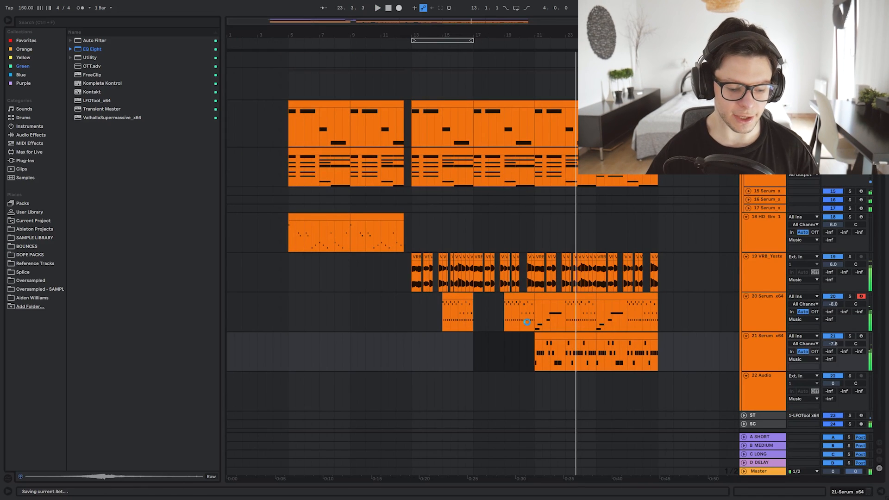
scroll(496, 328, "up", 2)
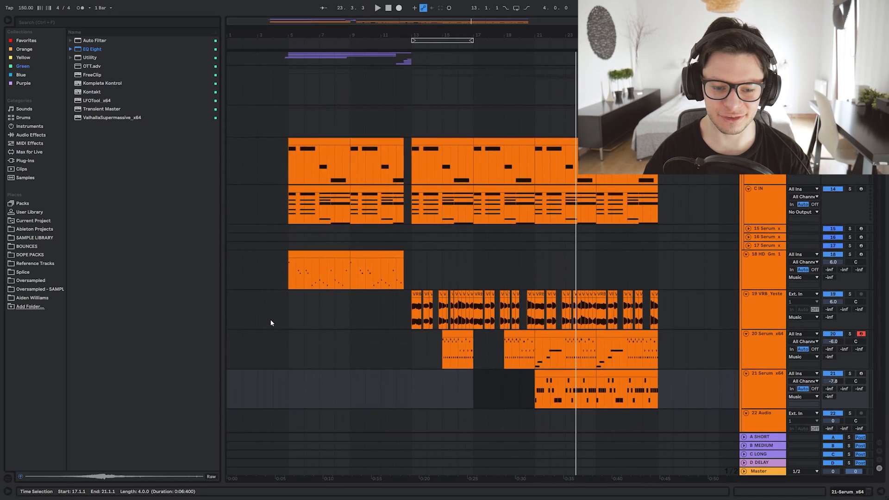
left_click(289, 306)
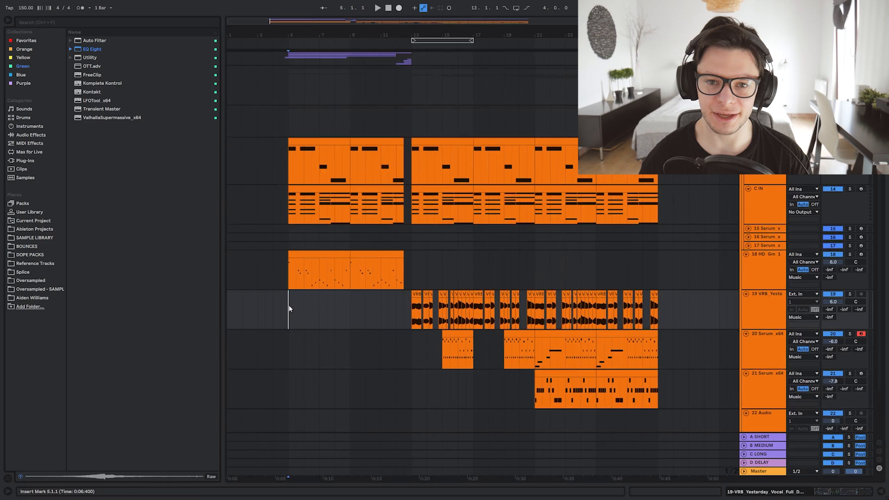